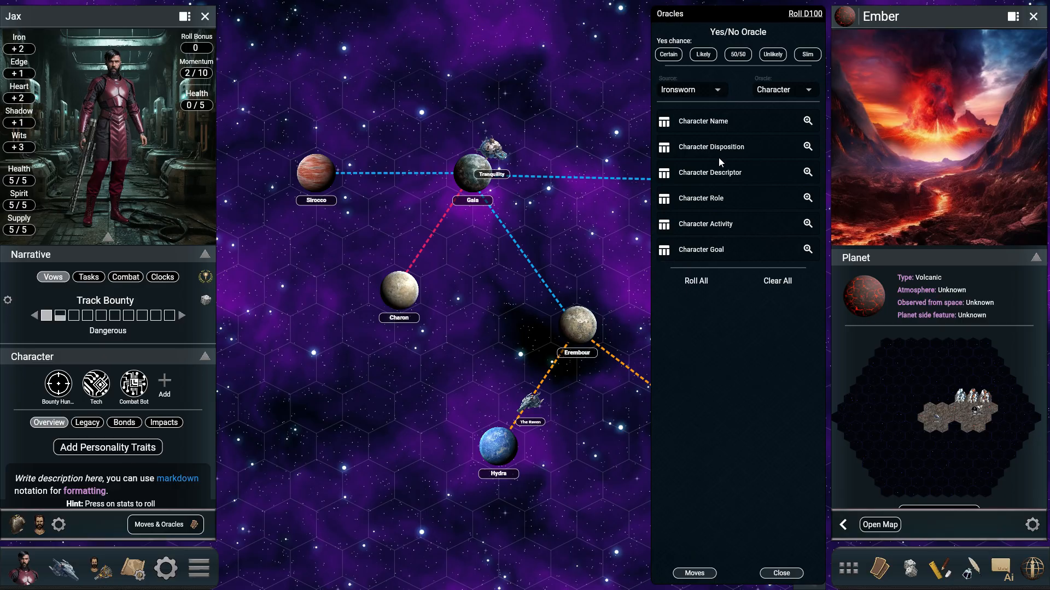
# Step: Set the oracle source to Starforged and roll the Character First Look and Character Initial Disposition oracles
pyautogui.click(718, 94)
pyautogui.click(690, 113)
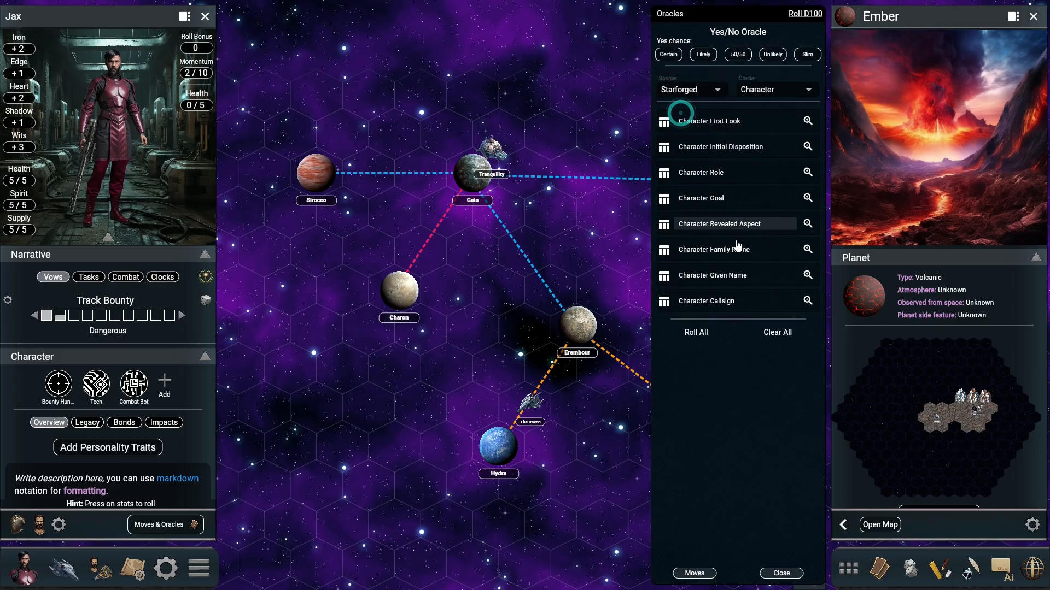
pyautogui.click(734, 128)
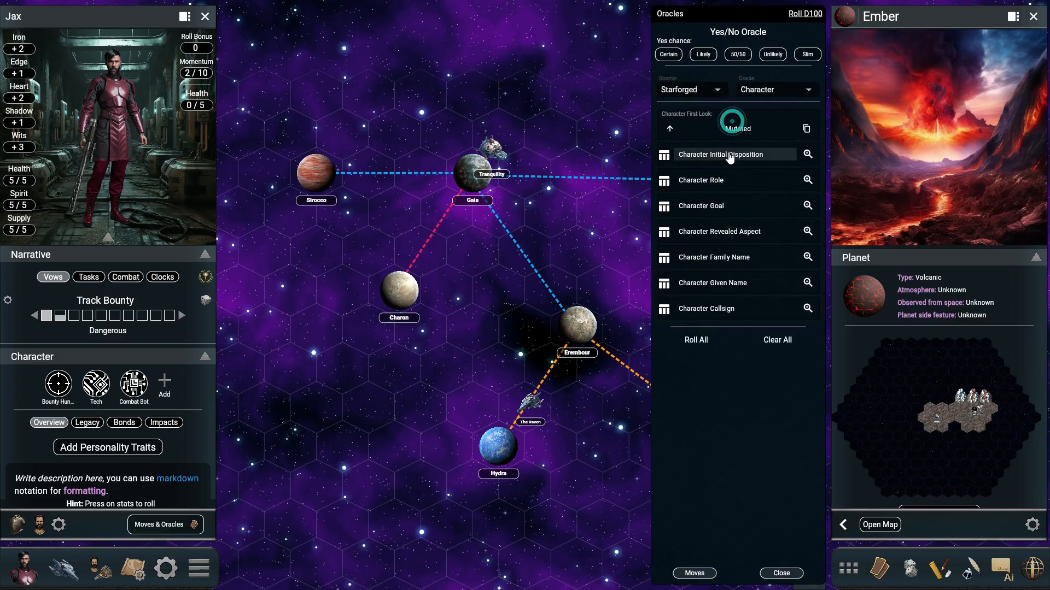
pyautogui.click(727, 155)
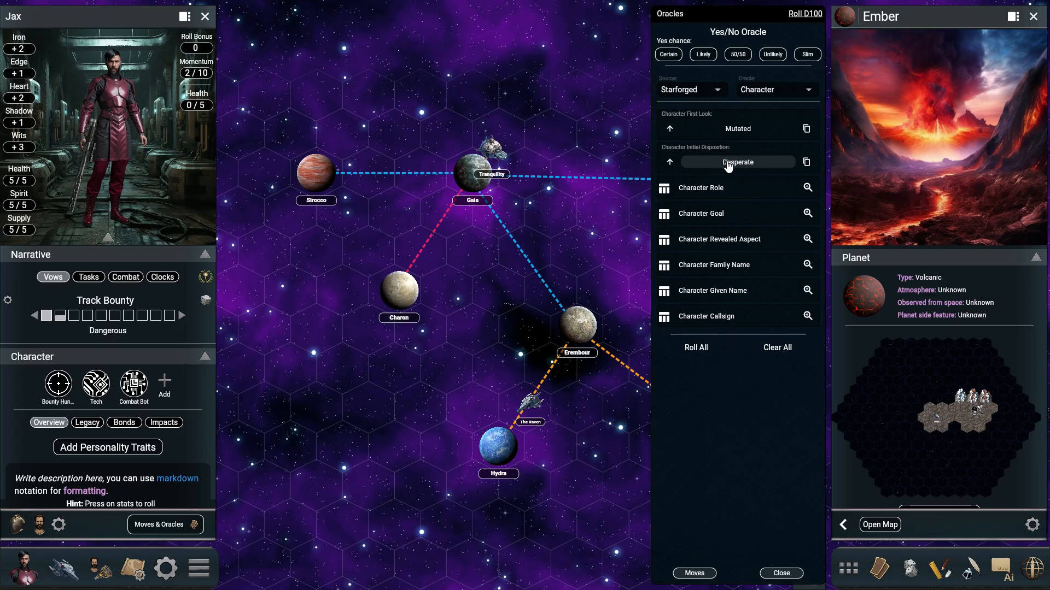
pyautogui.click(728, 162)
# Step: Change the oracle source to User and filter the custom tables by the Magic tag
pyautogui.click(709, 86)
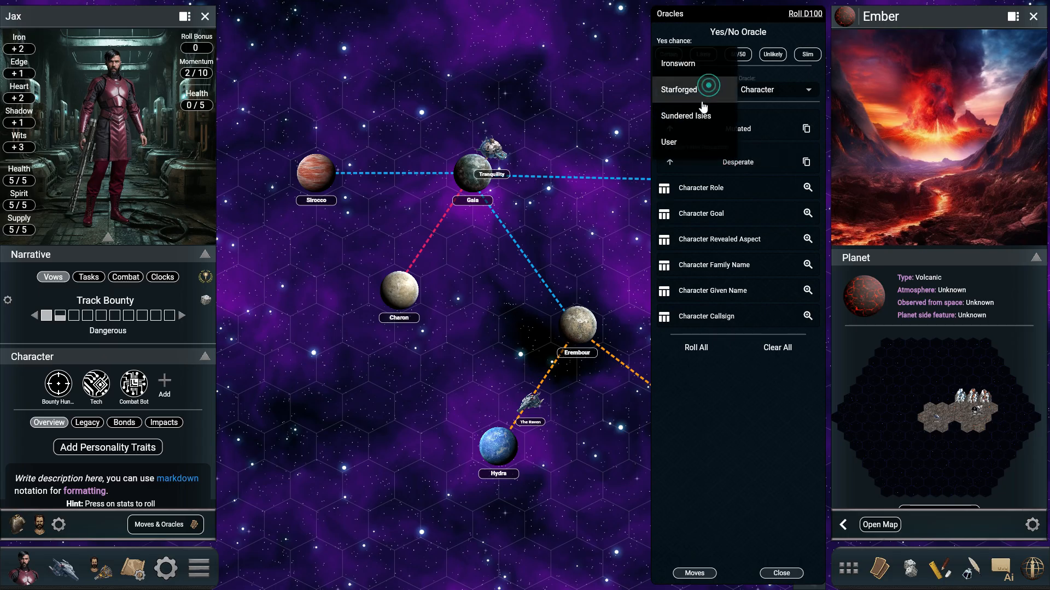
pyautogui.click(677, 146)
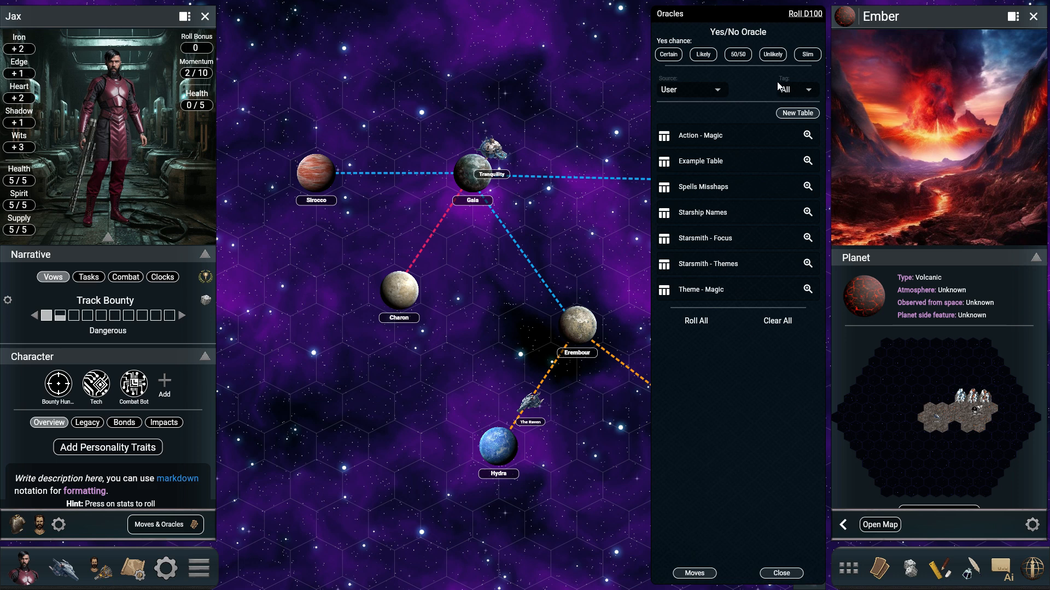
pyautogui.click(807, 92)
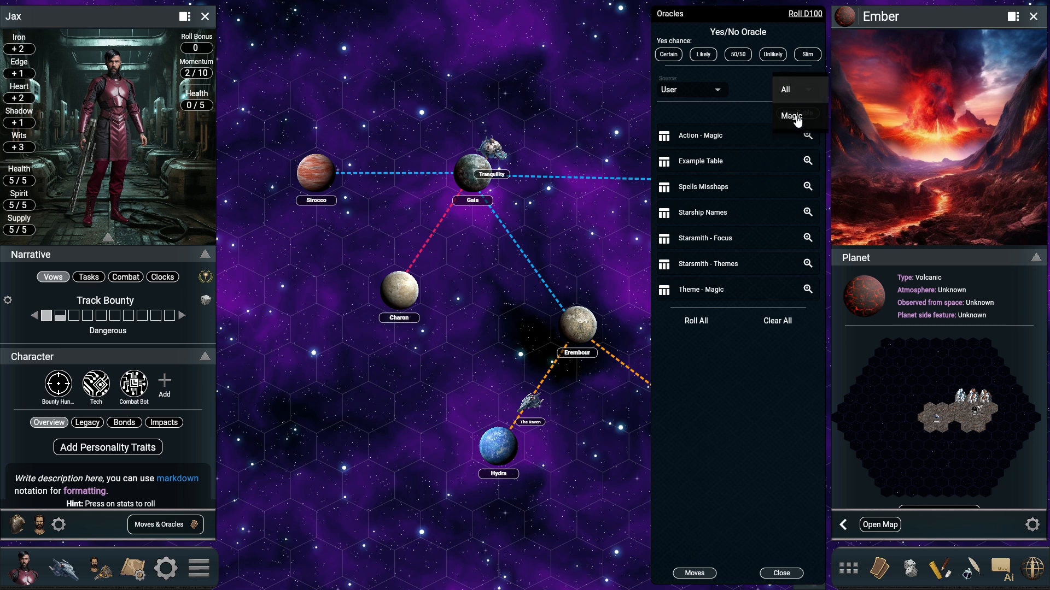
pyautogui.click(791, 116)
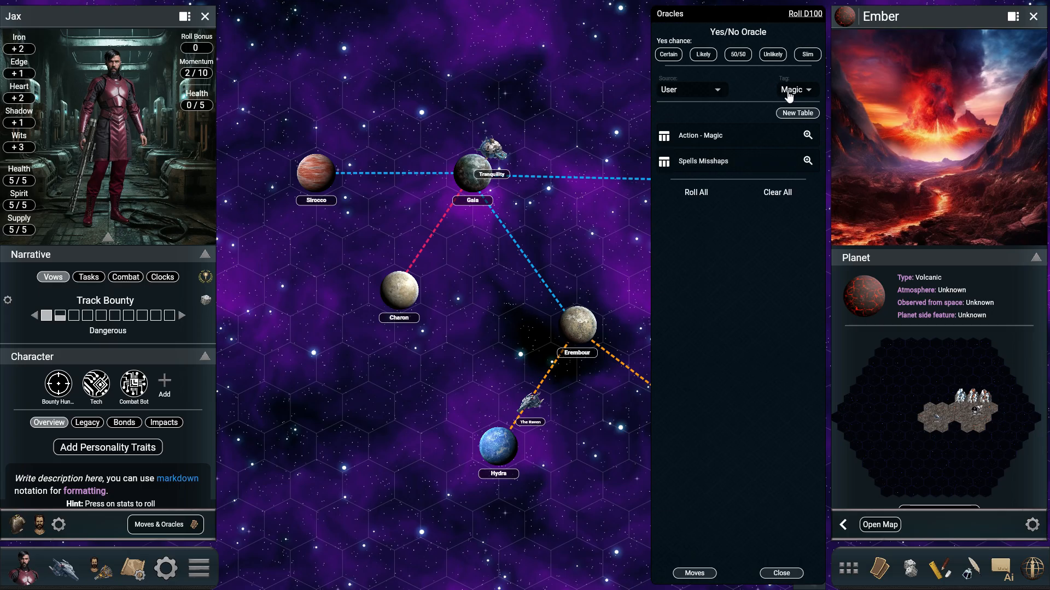
# Step: Open the Action - Magic table and look through its entries
pyautogui.click(808, 135)
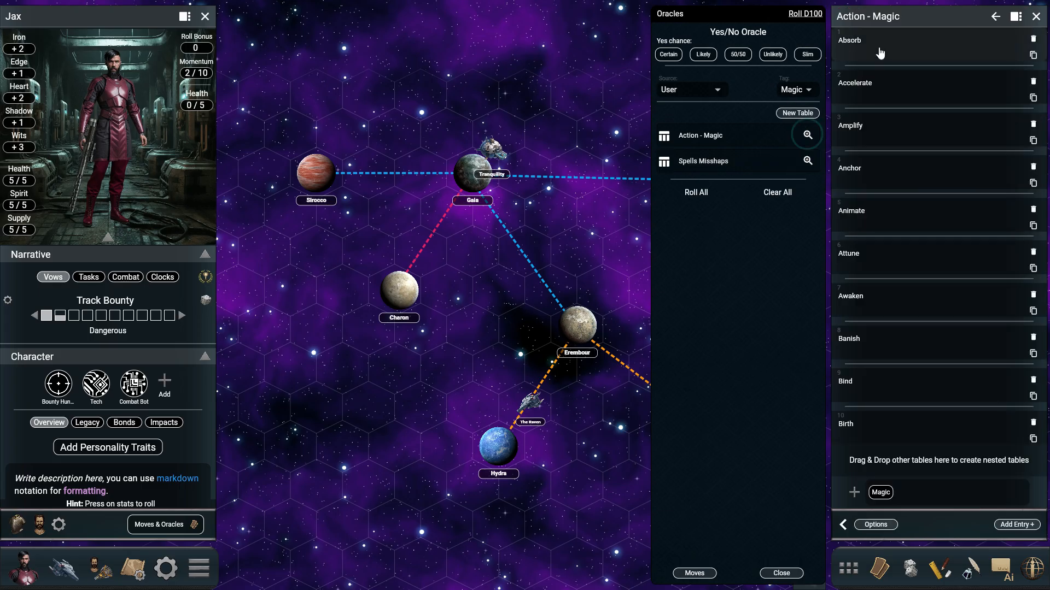
pyautogui.scroll(-7, 907, 351)
pyautogui.scroll(7, 908, 351)
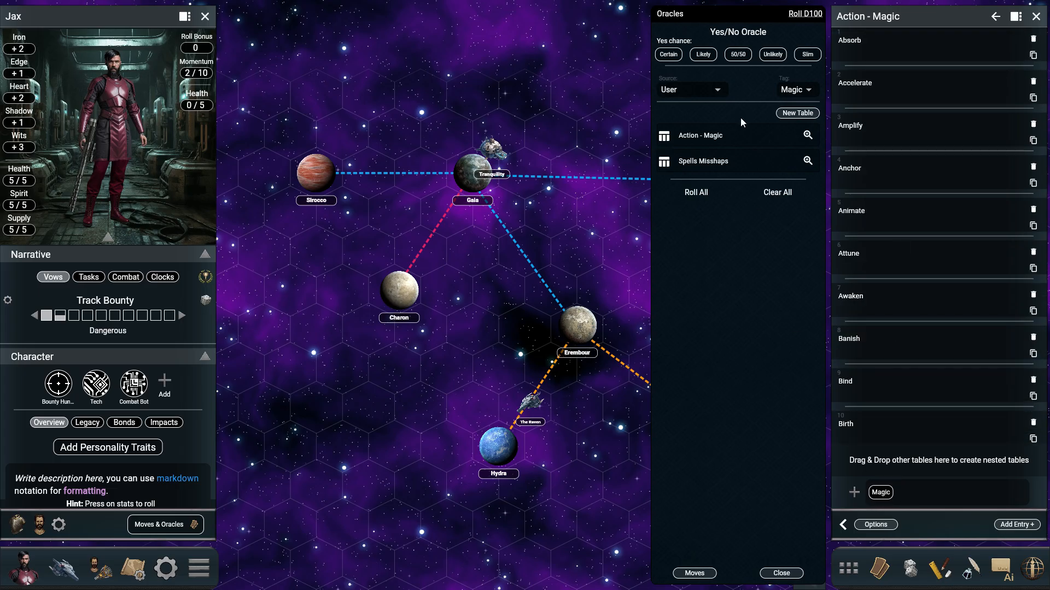
# Step: Reset the tag filter to All and create a new user table named "Robots First Look"
pyautogui.click(805, 92)
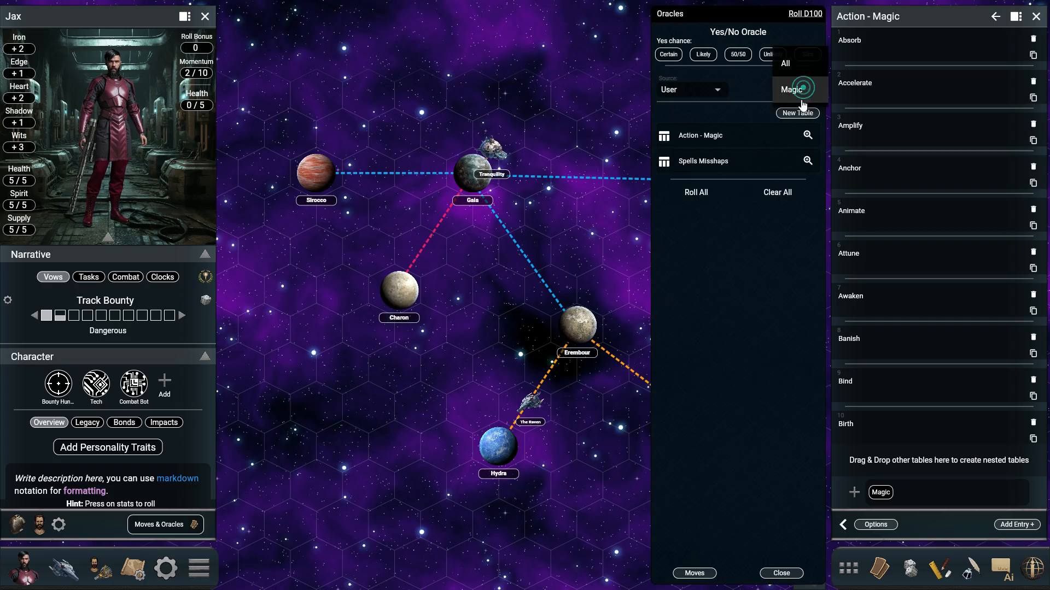
pyautogui.click(787, 65)
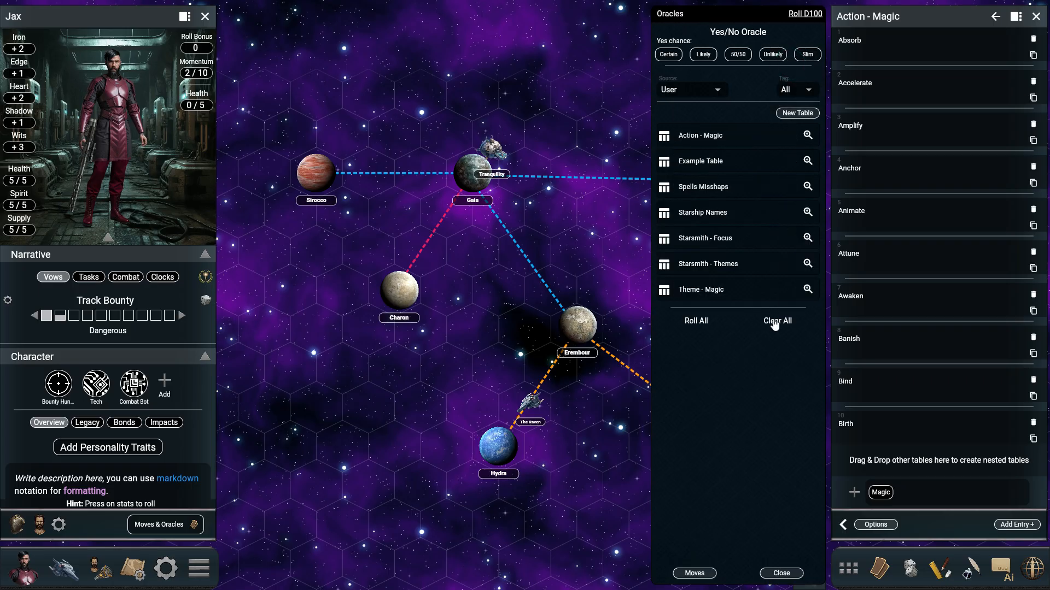
pyautogui.click(795, 113)
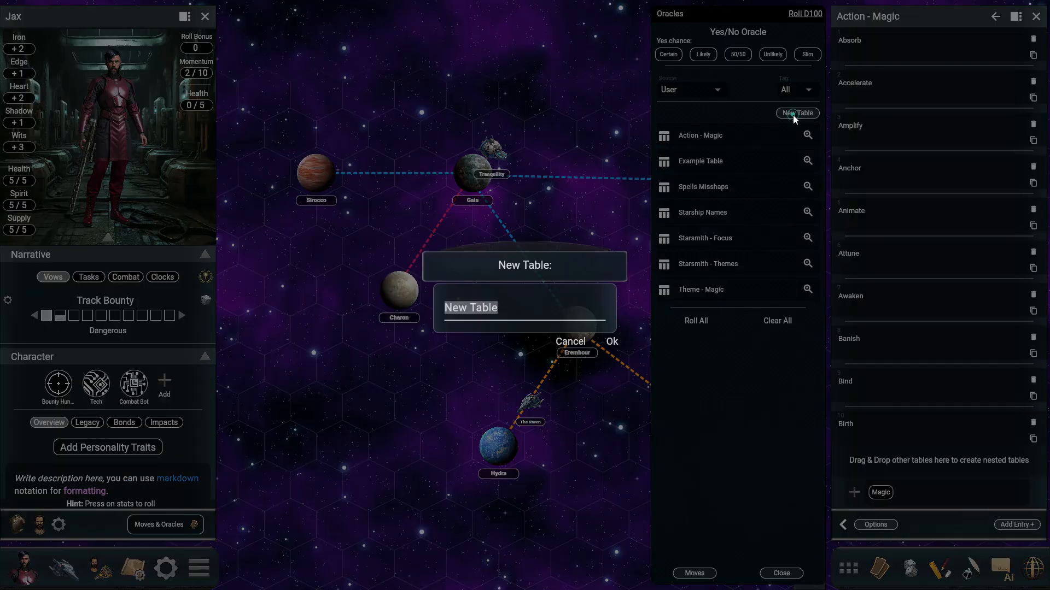
pyautogui.write('Robots First Look')
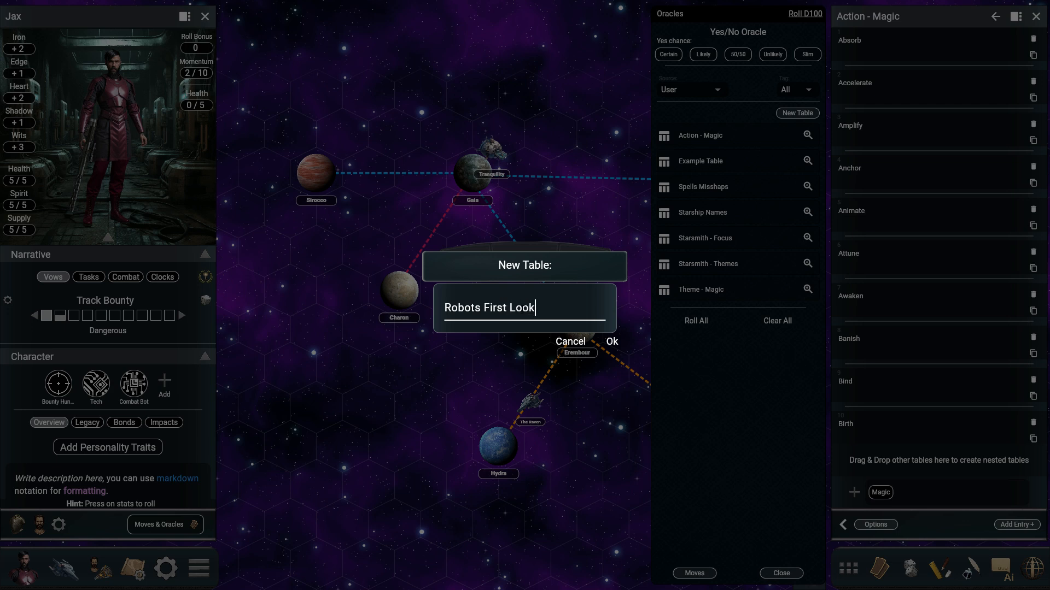
pyautogui.press('Return')
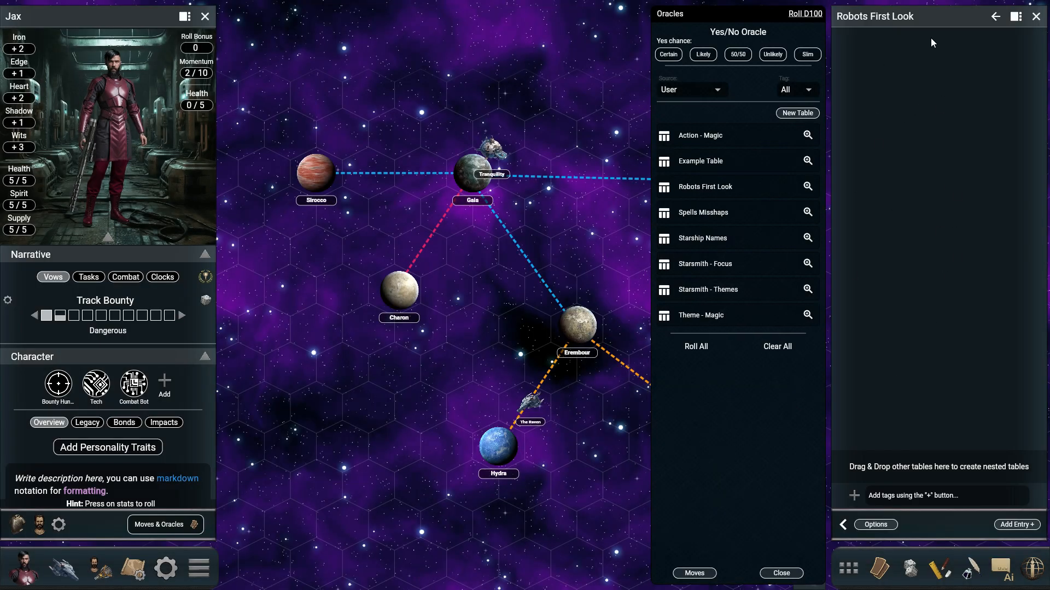
# Step: Add the entry "Armed with gatling gun" to the Robots First Look table
pyautogui.click(1003, 523)
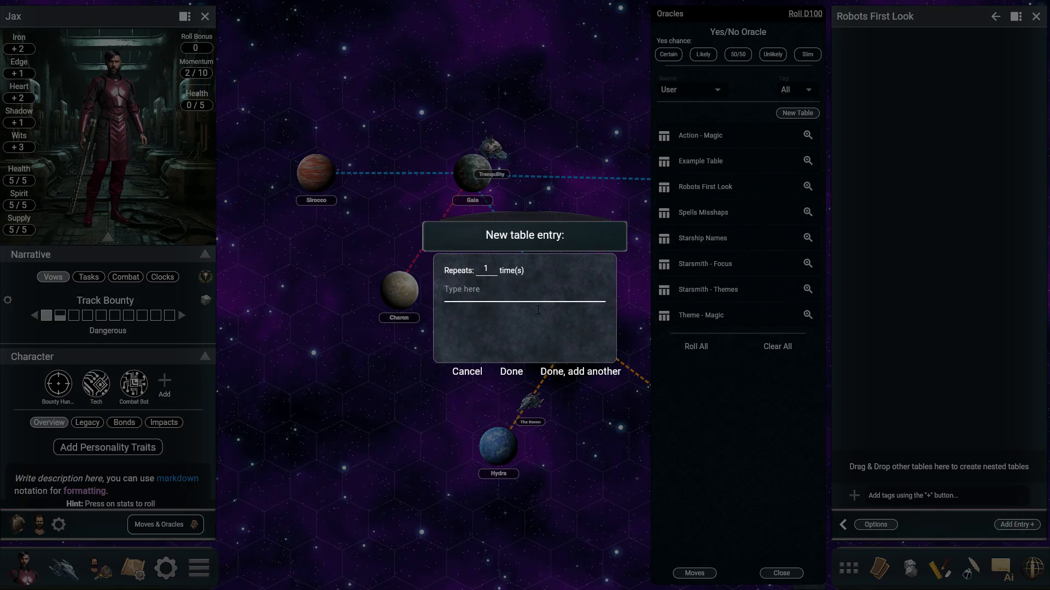
pyautogui.write('Armed with gatling gun')
pyautogui.click(510, 372)
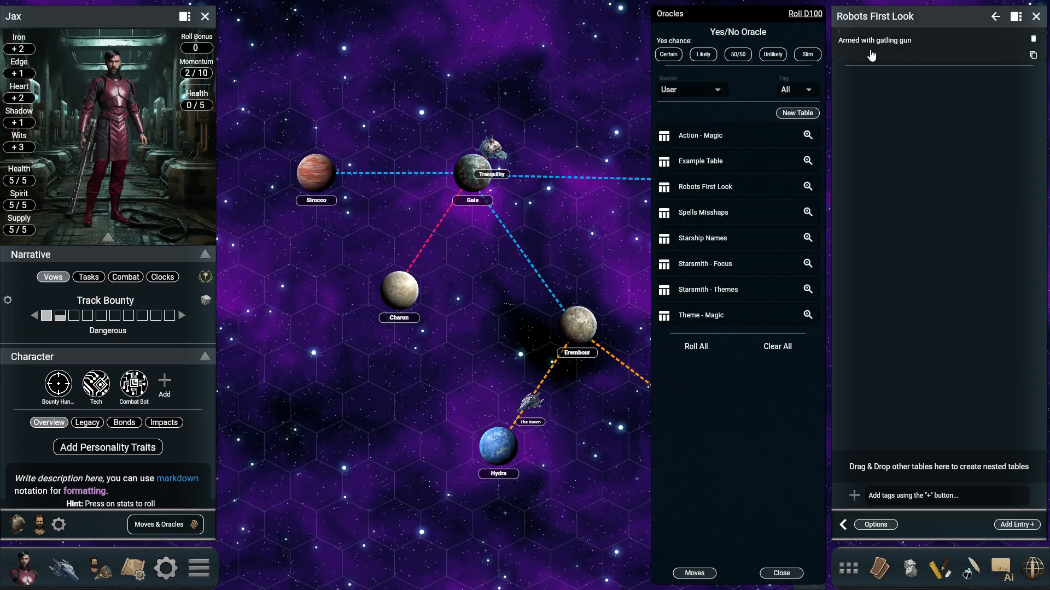
pyautogui.click(1008, 526)
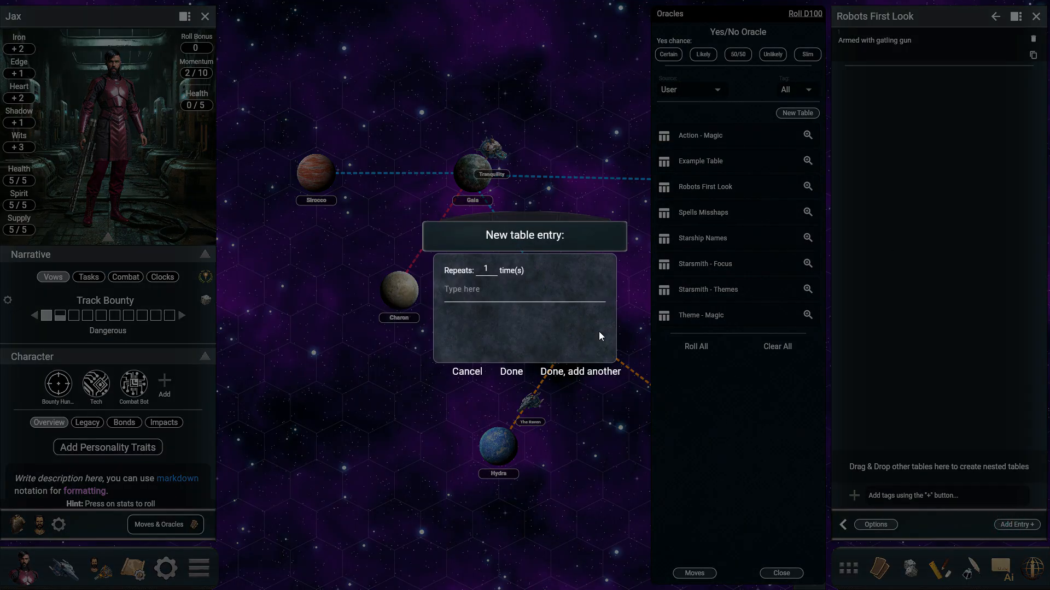
pyautogui.click(511, 372)
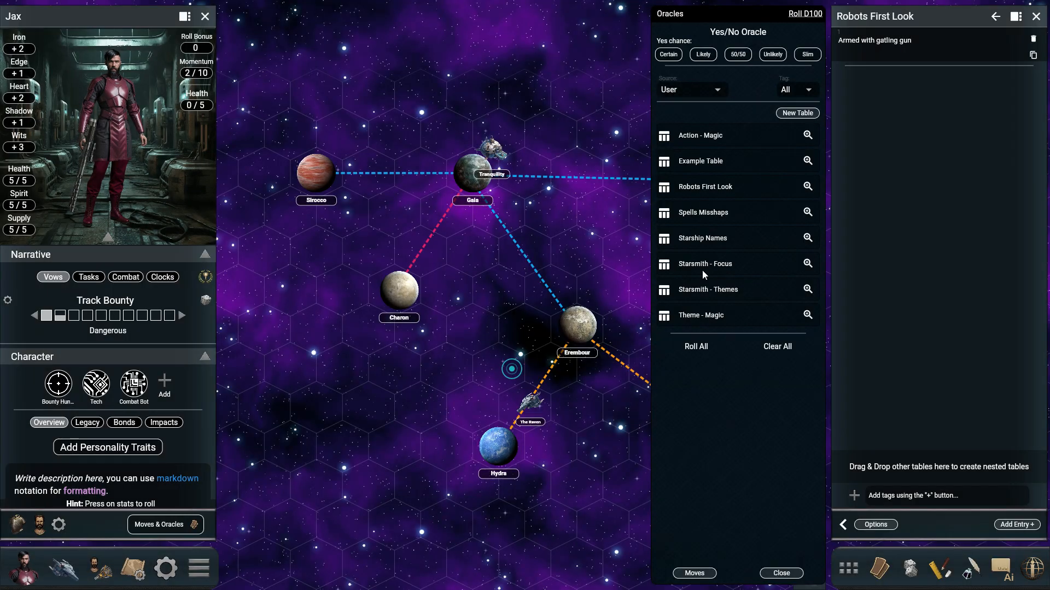
# Step: Switch to Notepad and copy the entire comma-separated list of robot descriptions in 1.txt
pyautogui.click(875, 525)
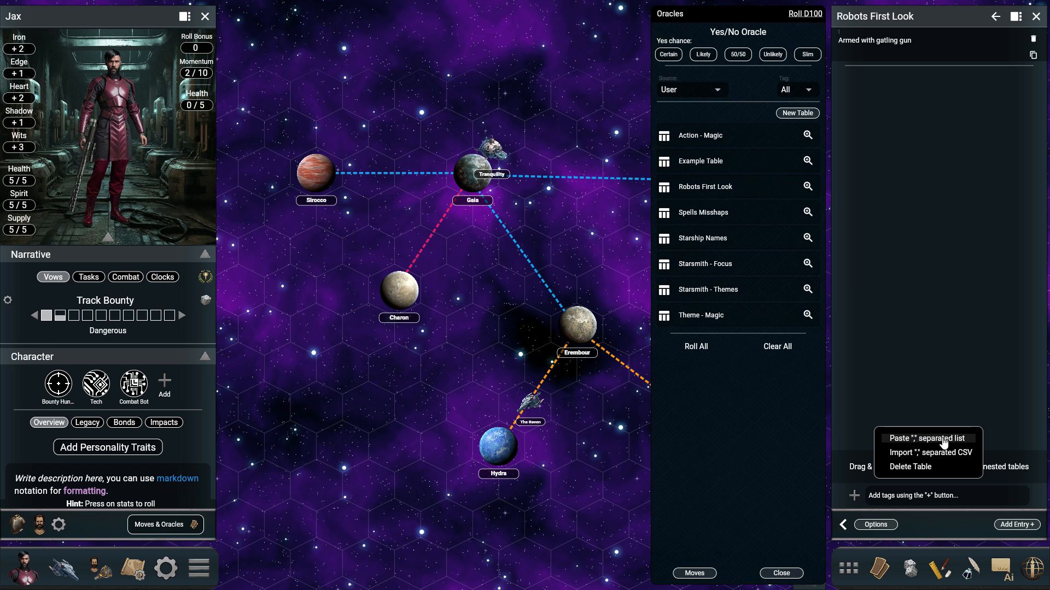
pyautogui.click(913, 440)
pyautogui.hotkey('alt', 'Tab')
pyautogui.hotkey('alt', 'Tab')
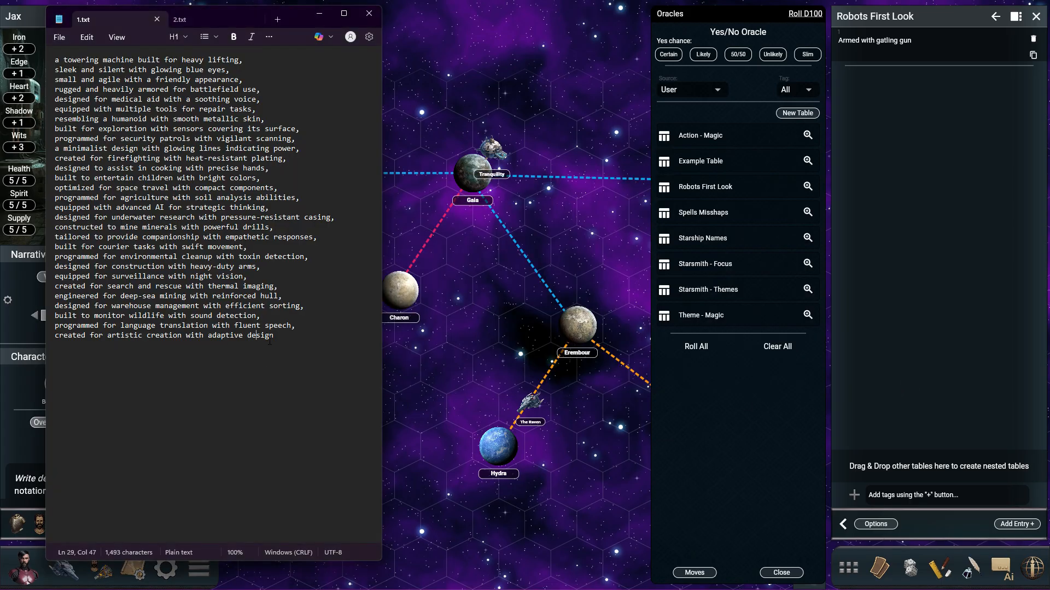
pyautogui.moveTo(285, 341); pyautogui.dragTo(44, 54)
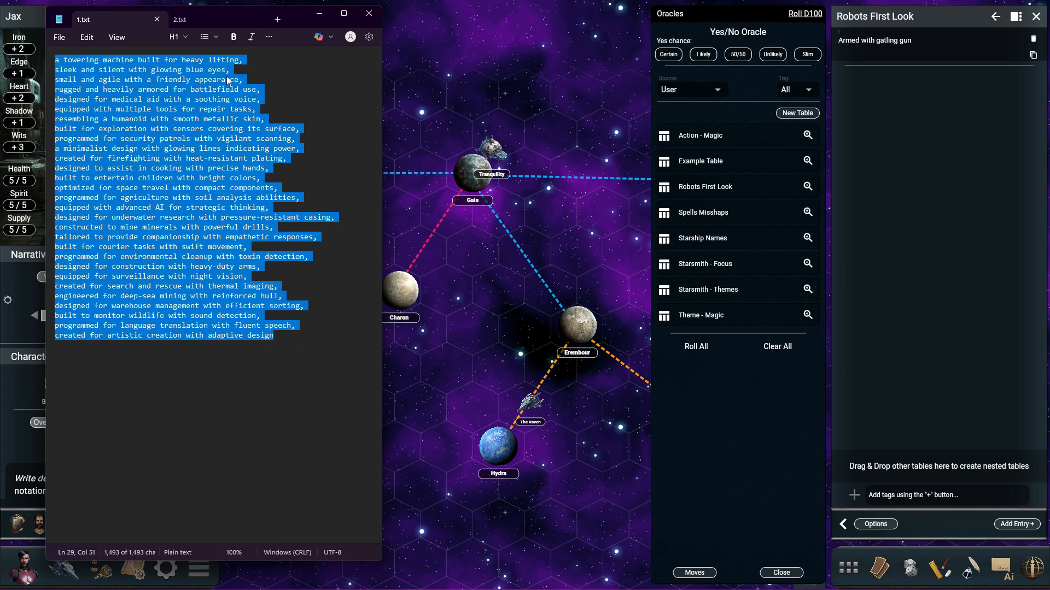
pyautogui.click(251, 60)
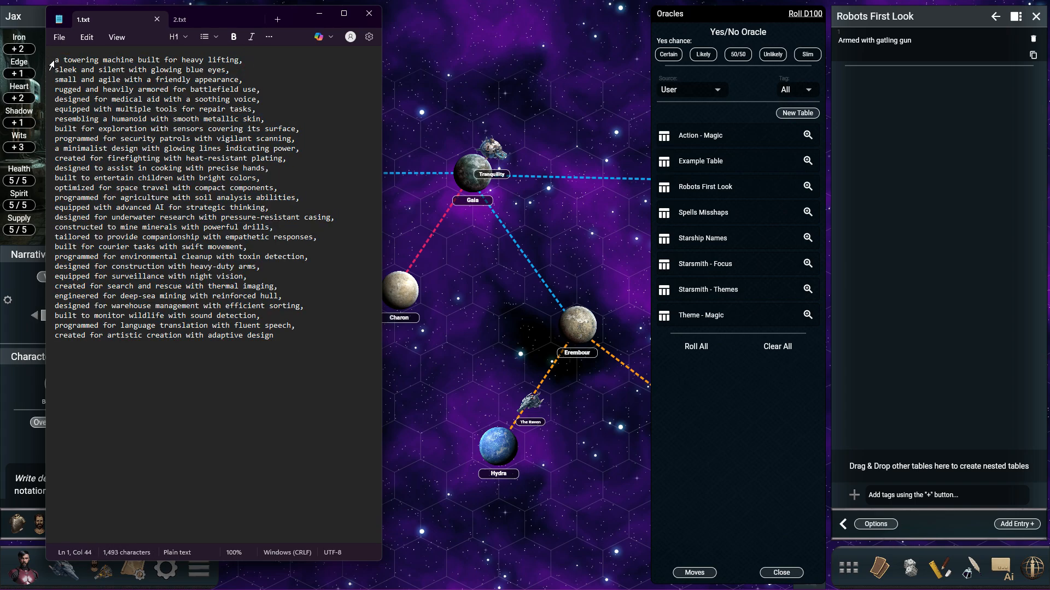
pyautogui.moveTo(273, 335); pyautogui.dragTo(38, 55)
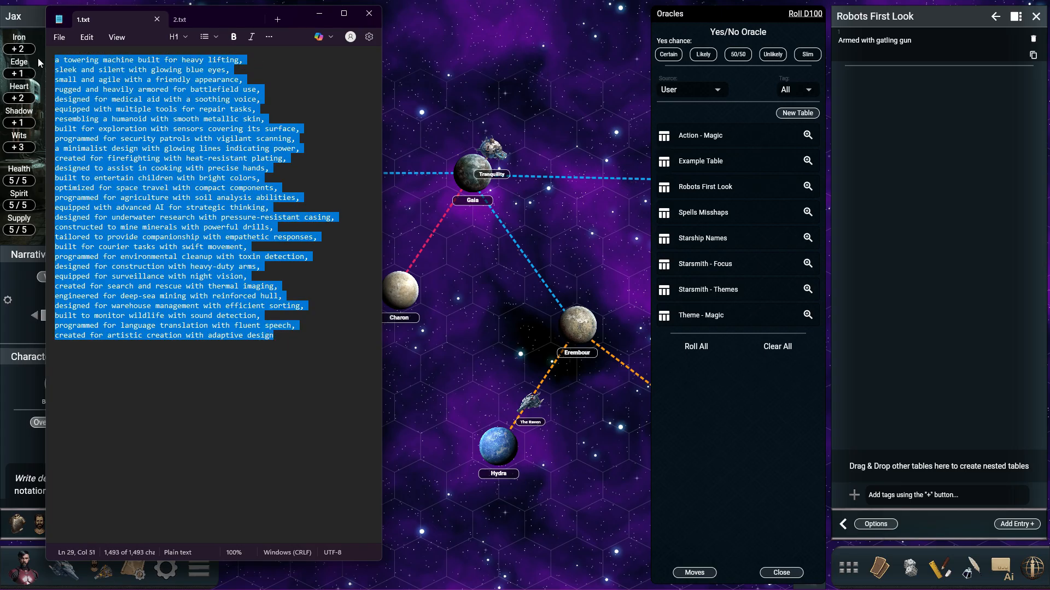
# Step: Paste the copied comma-separated list as bulk entries into the Robots First Look table and look through them
pyautogui.click(891, 523)
pyautogui.click(954, 436)
pyautogui.hotkey('ctrl', 'v')
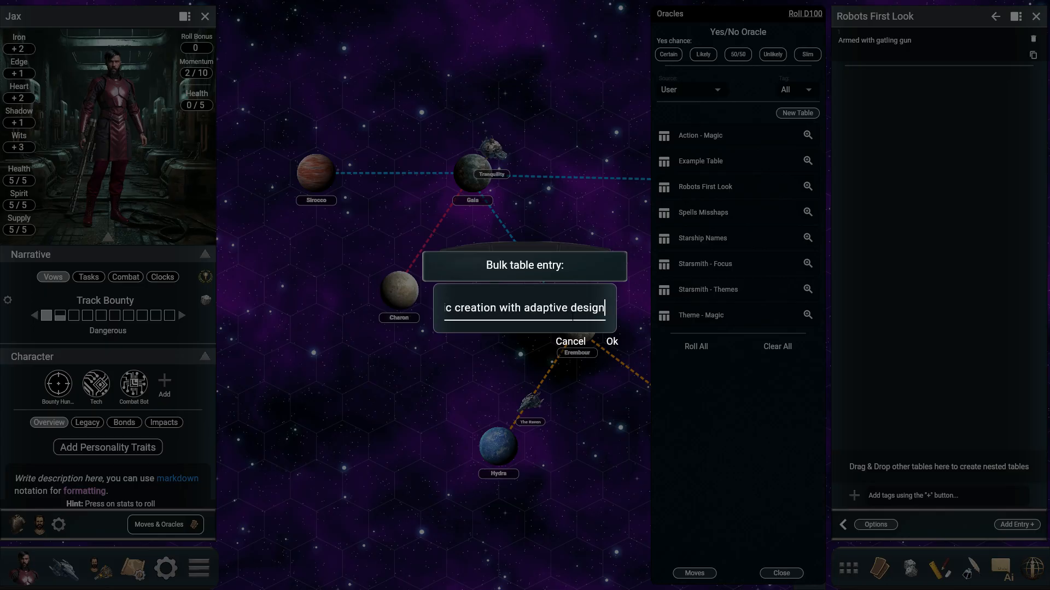
pyautogui.click(610, 339)
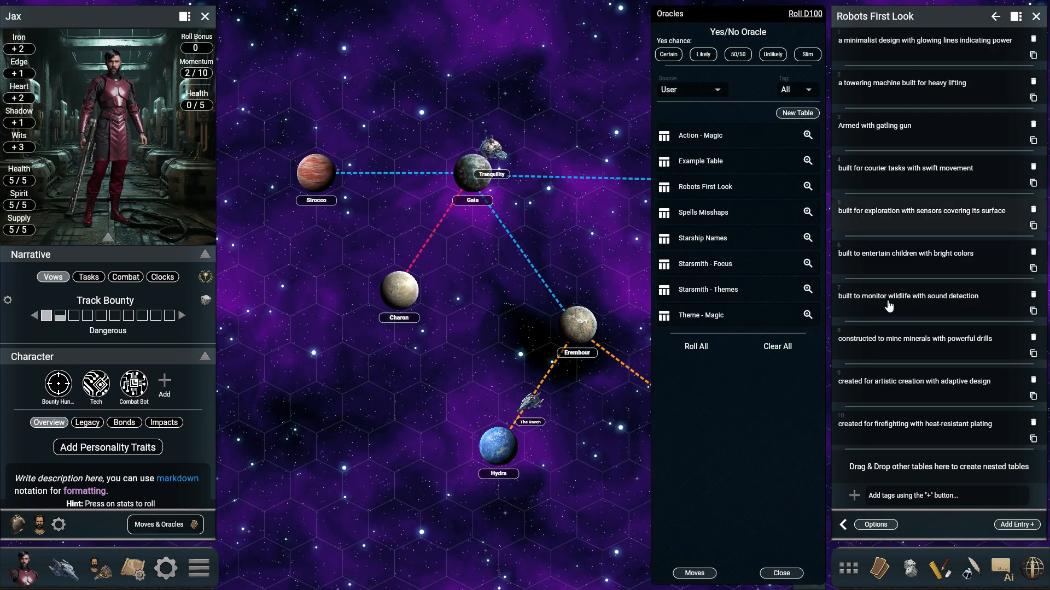
pyautogui.scroll(-10, 887, 372)
pyautogui.scroll(10, 890, 391)
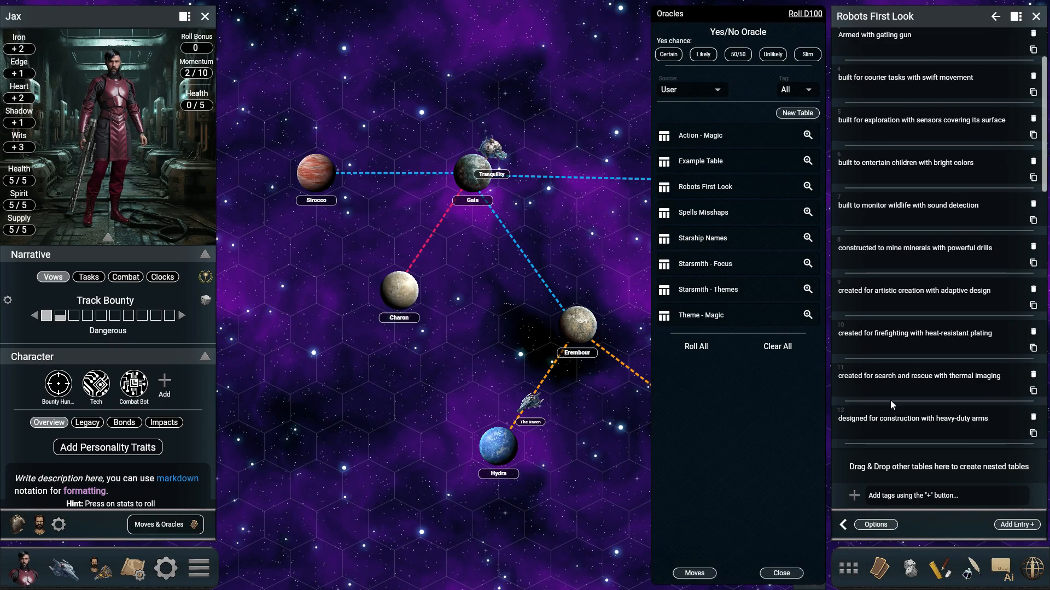
pyautogui.scroll(-10, 940, 219)
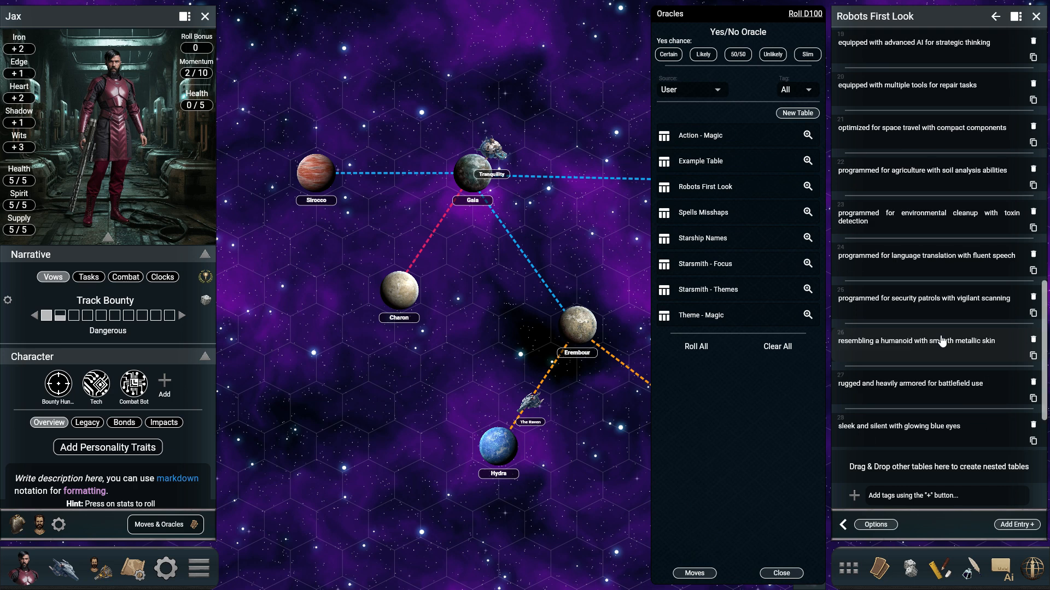
pyautogui.scroll(10, 941, 342)
pyautogui.scroll(2, 941, 342)
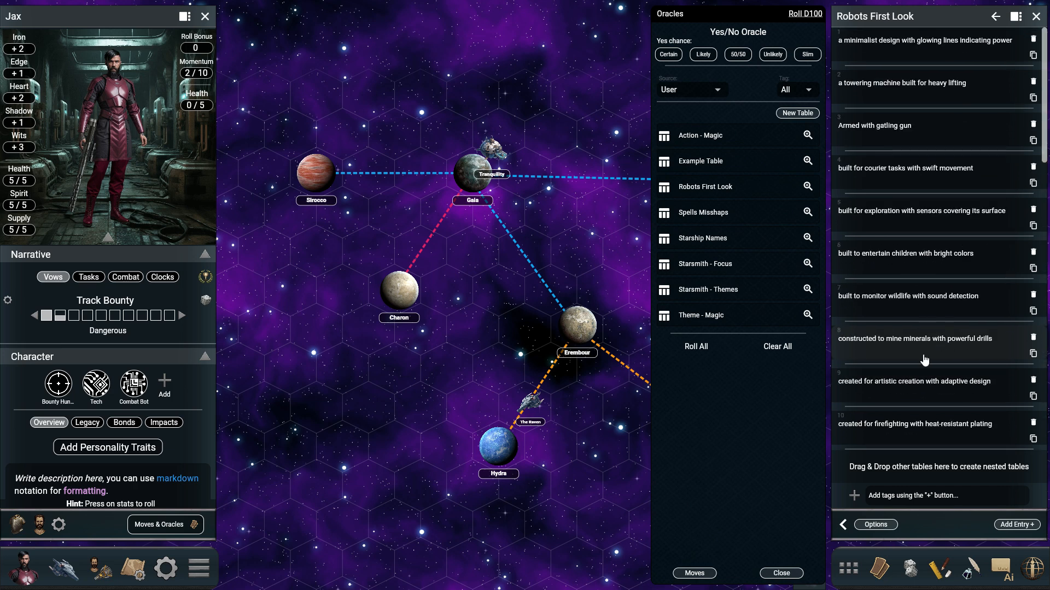
# Step: Add a new tag "Robots" to the Robots First Look table and filter the user tables by that tag
pyautogui.click(853, 497)
pyautogui.click(902, 514)
pyautogui.write('R')
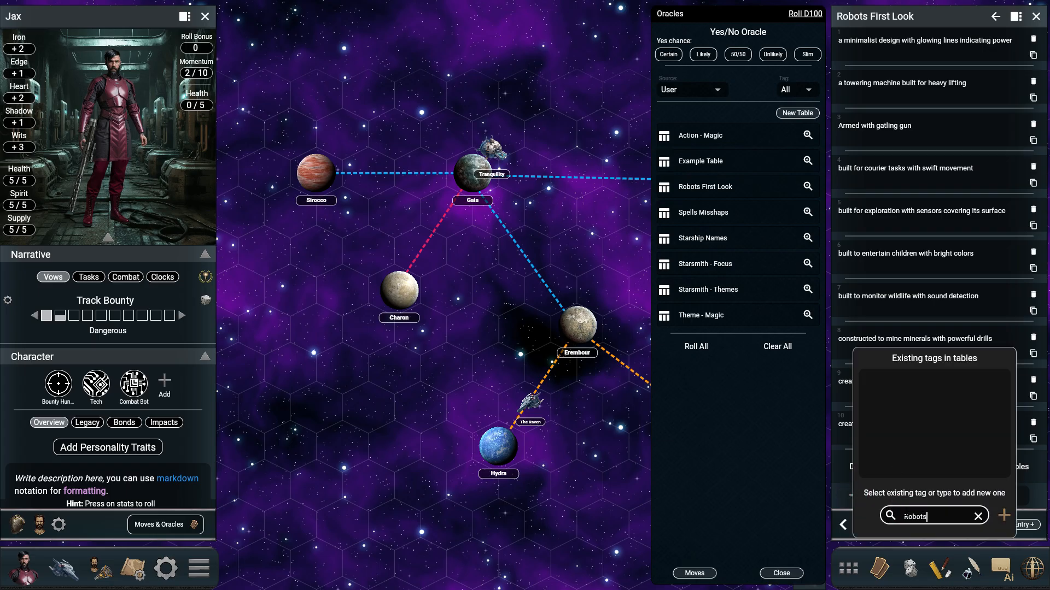
pyautogui.write('obots')
pyautogui.click(1003, 515)
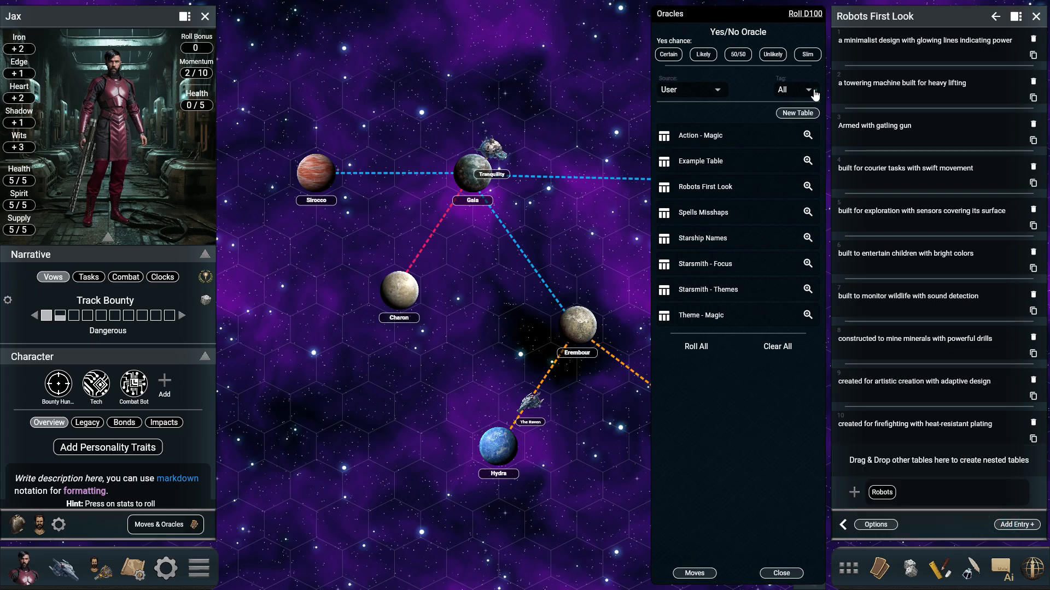
pyautogui.click(816, 95)
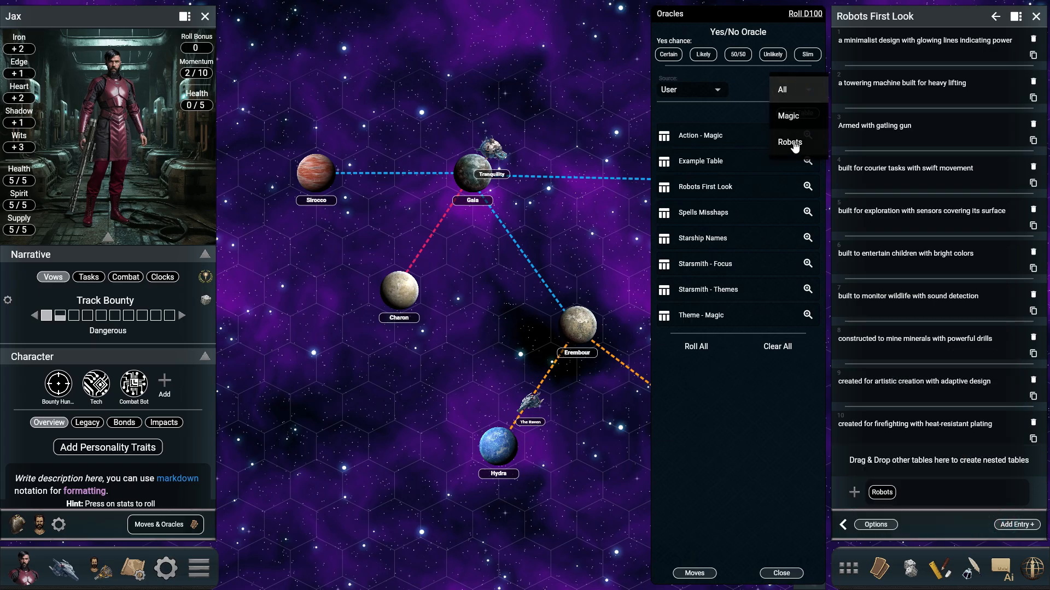
pyautogui.click(792, 143)
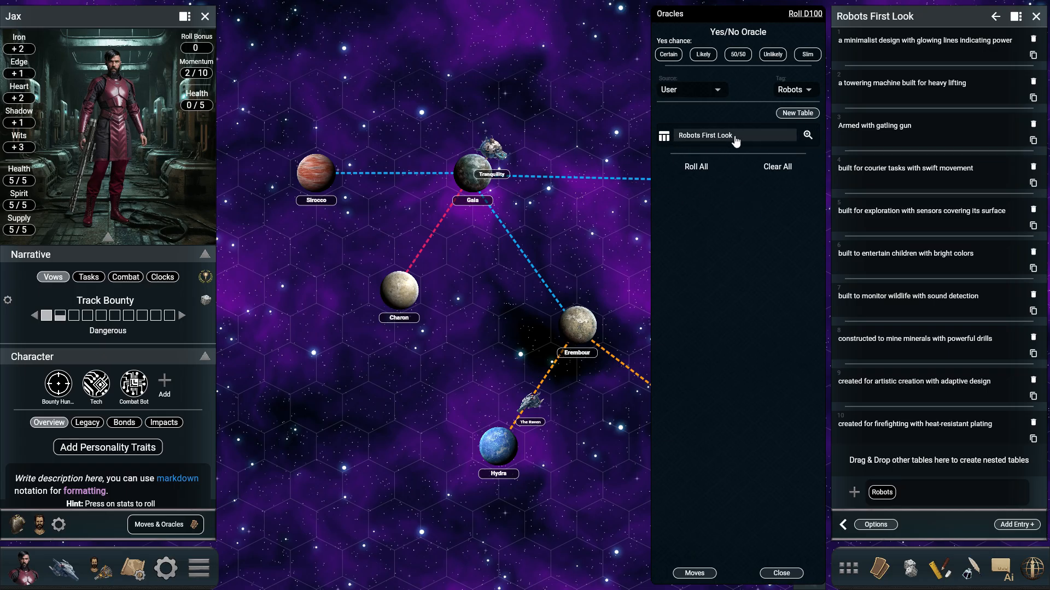
# Step: View the table's import options, then switch to the Google Sheets spreadsheet listing the robot names
pyautogui.click(891, 525)
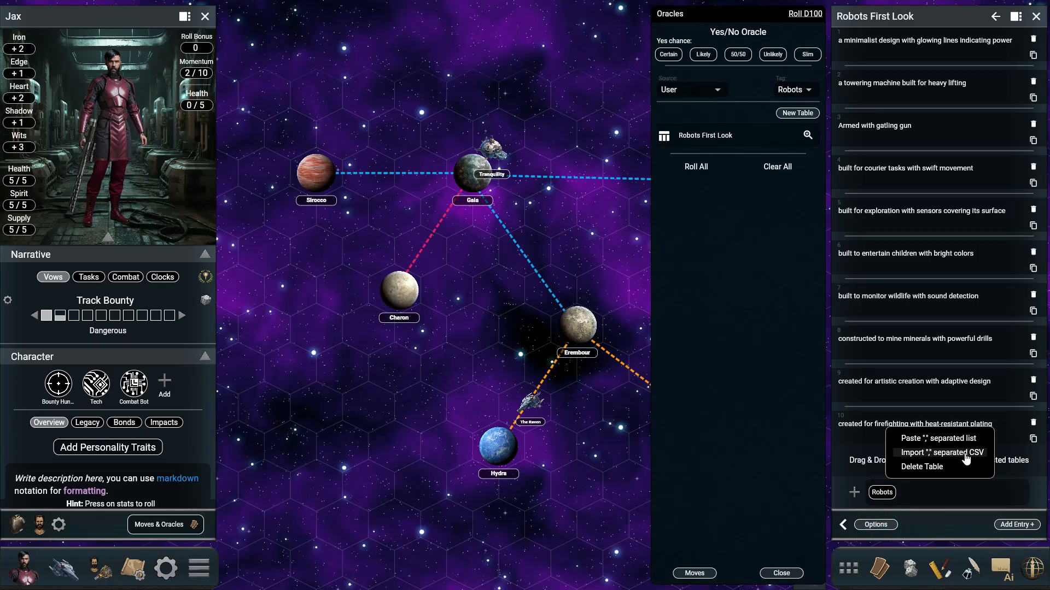
pyautogui.click(779, 432)
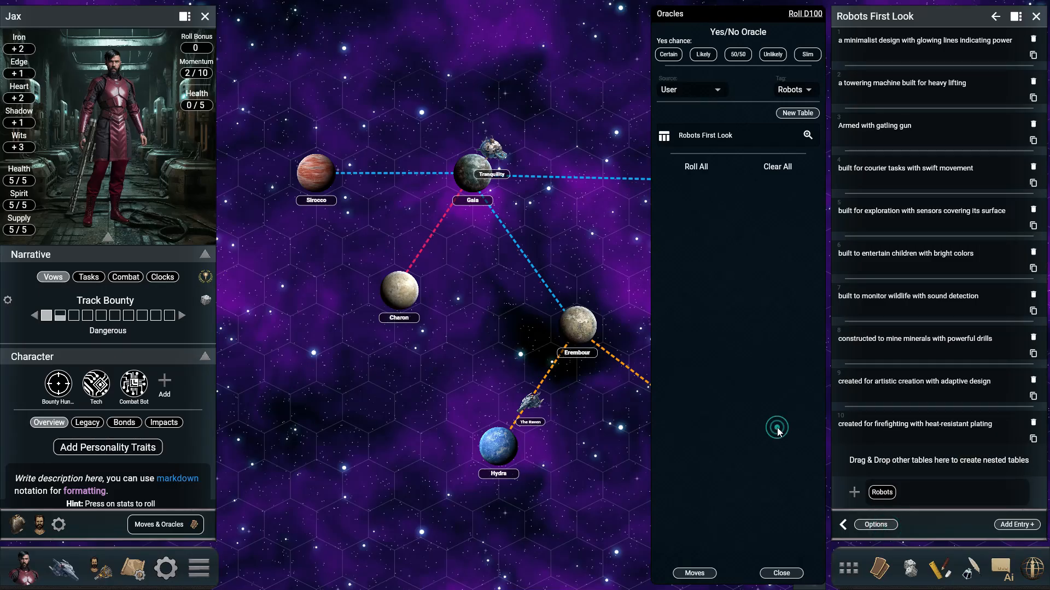
pyautogui.hotkey('alt', 'Tab')
pyautogui.hotkey('alt', 'Tab')
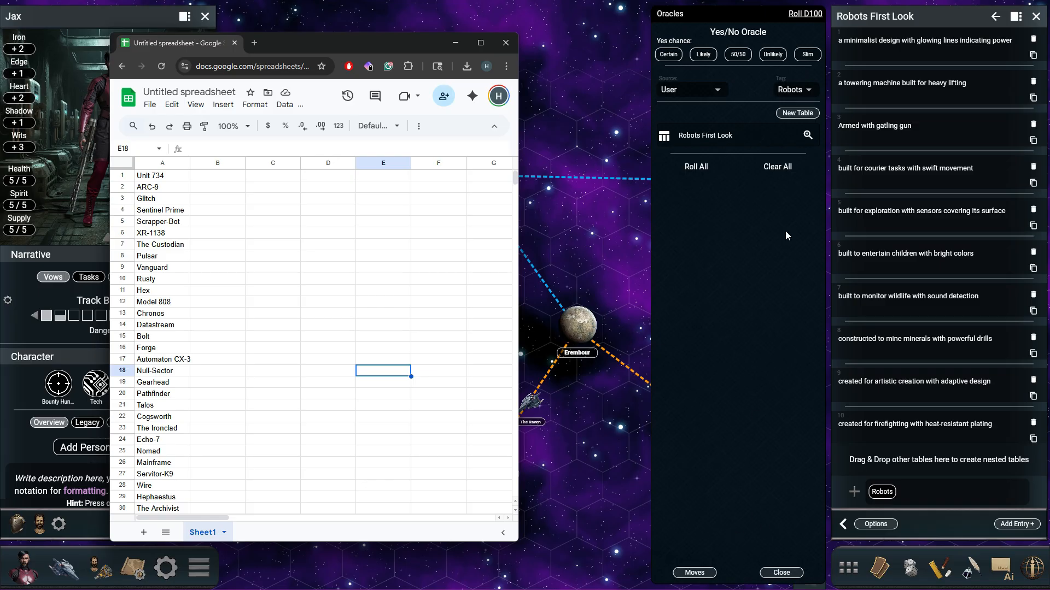
# Step: Return to the oracles and create a new user table named "Robot Names"
pyautogui.click(798, 112)
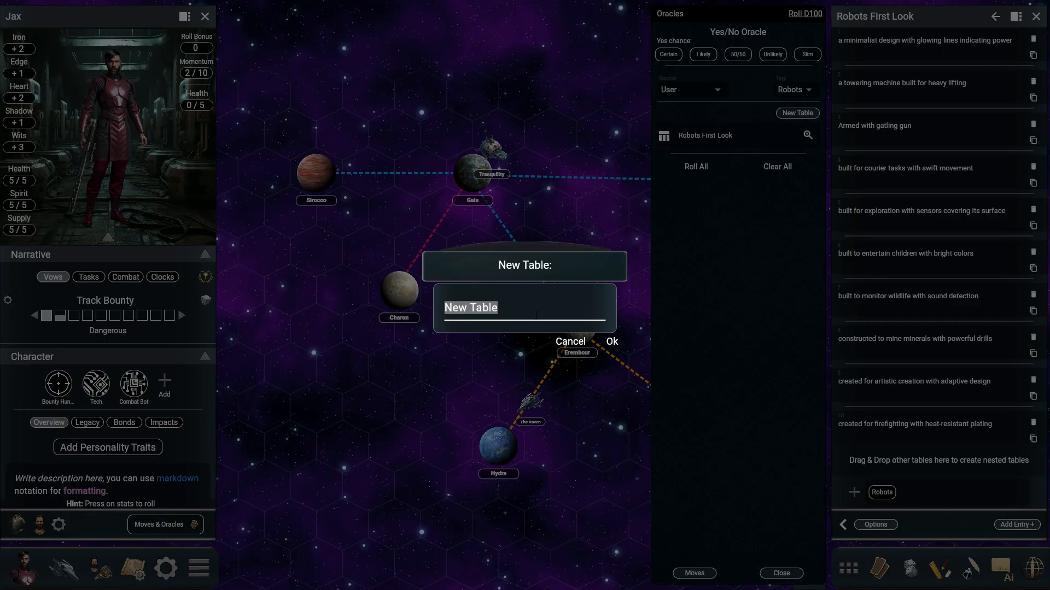
pyautogui.write('Robot Names')
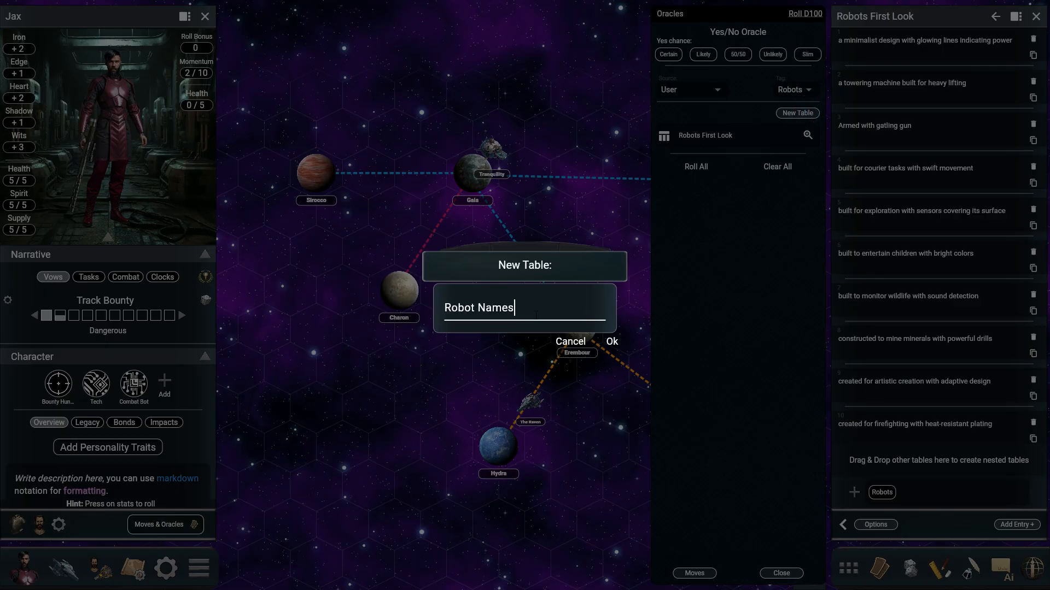
pyautogui.press('Return')
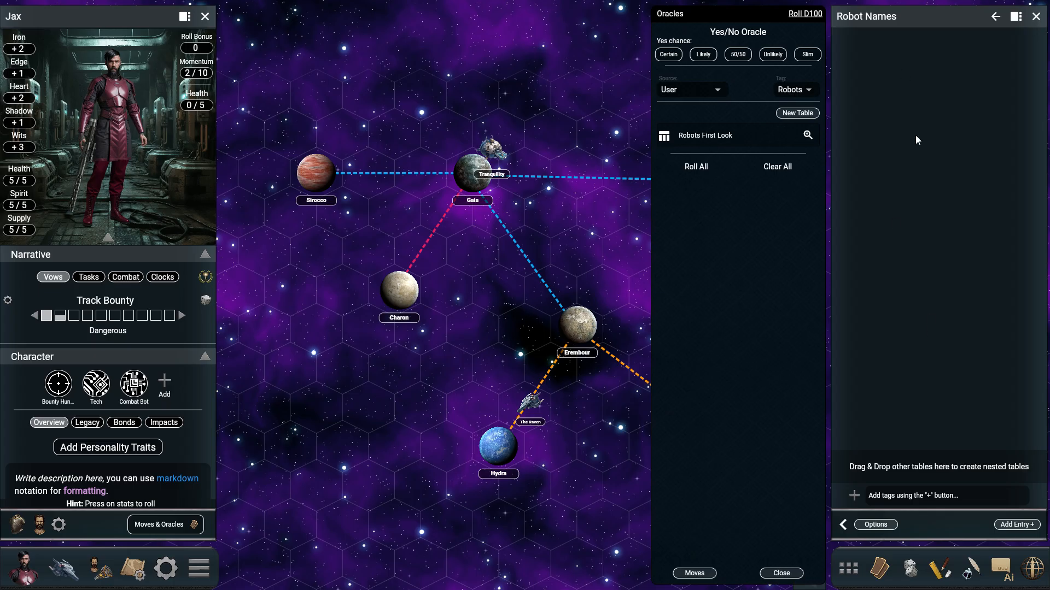
# Step: Add the existing "Robots" tag to the Robot Names table and filter the user tables by that tag
pyautogui.click(790, 90)
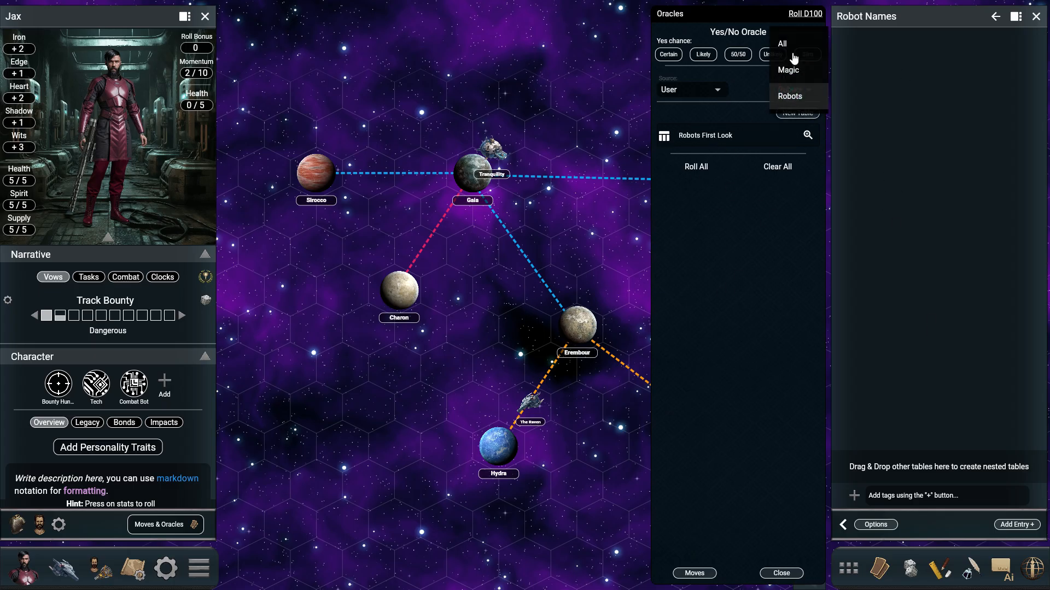
pyautogui.click(790, 49)
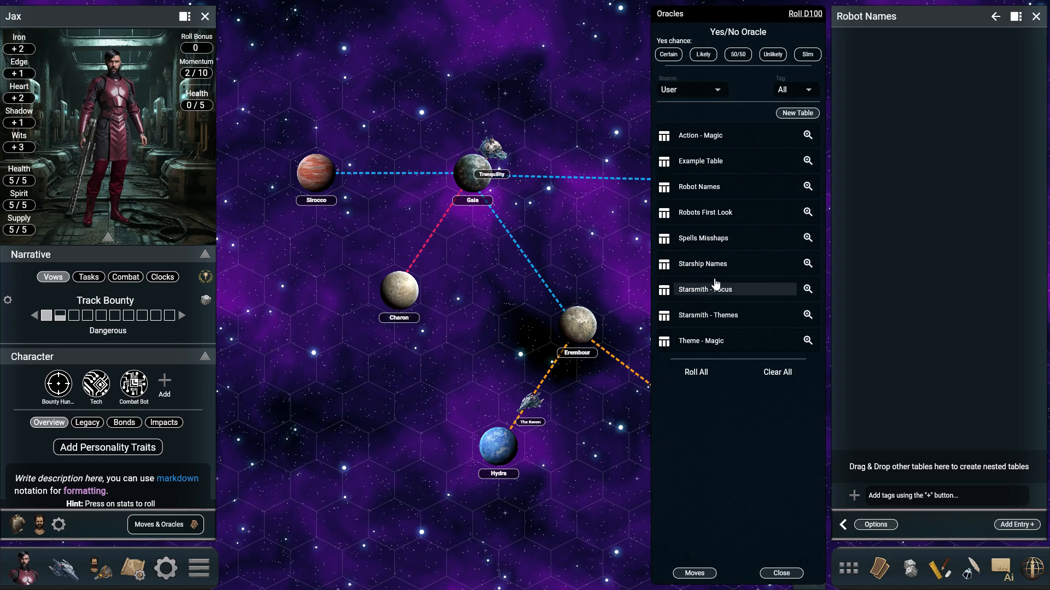
pyautogui.click(854, 497)
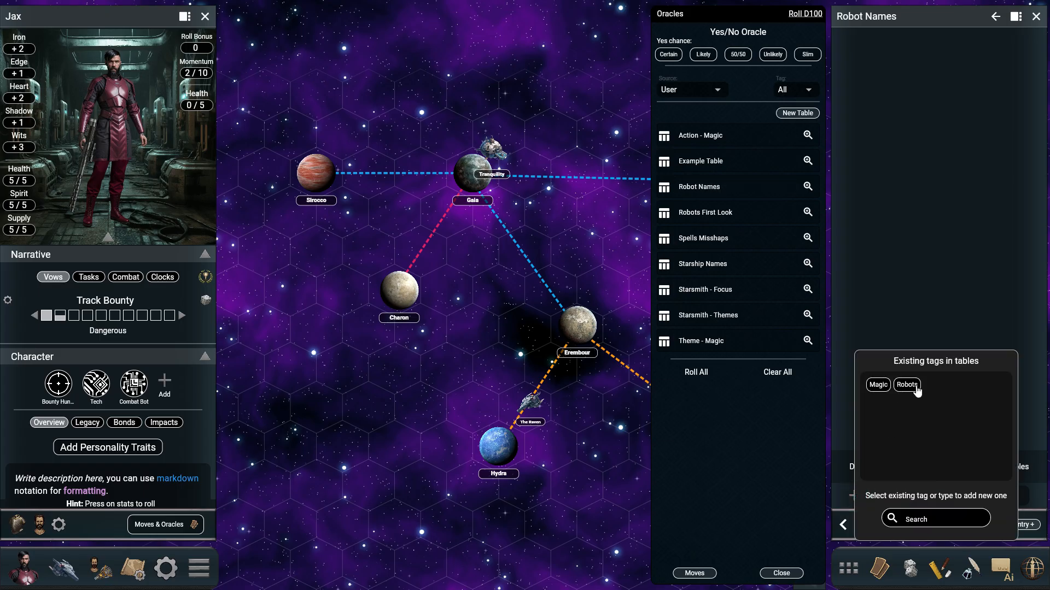
pyautogui.click(917, 389)
pyautogui.click(803, 100)
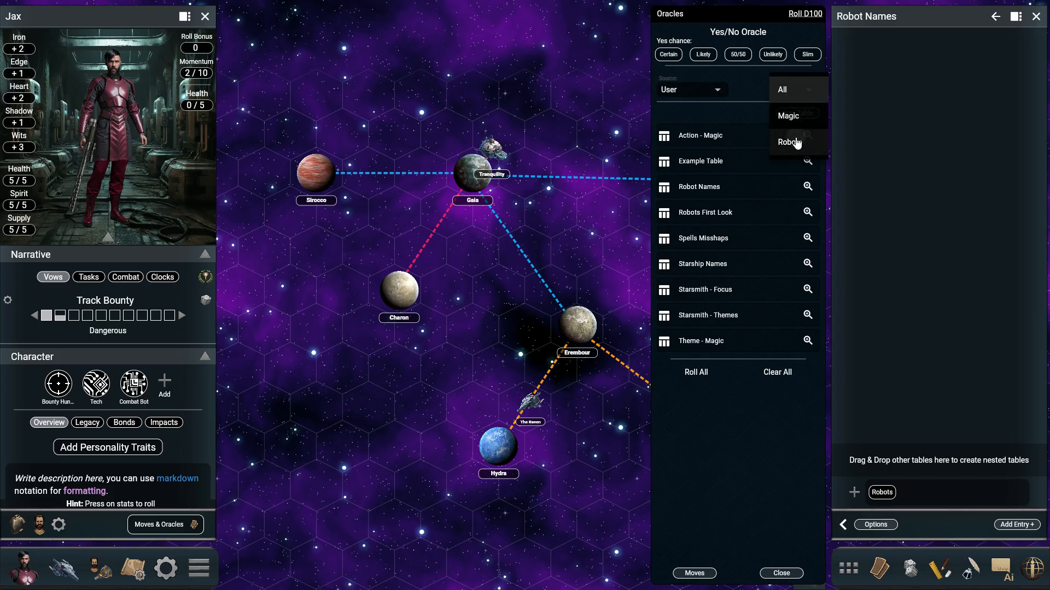
pyautogui.click(790, 142)
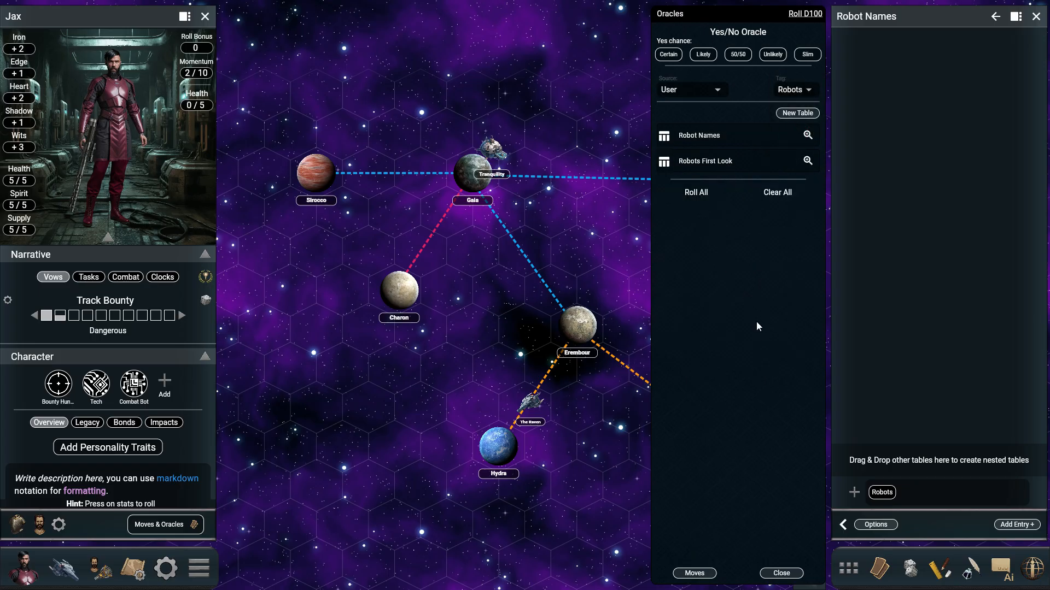
# Step: Switch to the Google Sheets spreadsheet, download it as Comma Separated Values (.csv), and minimize its window
pyautogui.hotkey('alt', 'Tab')
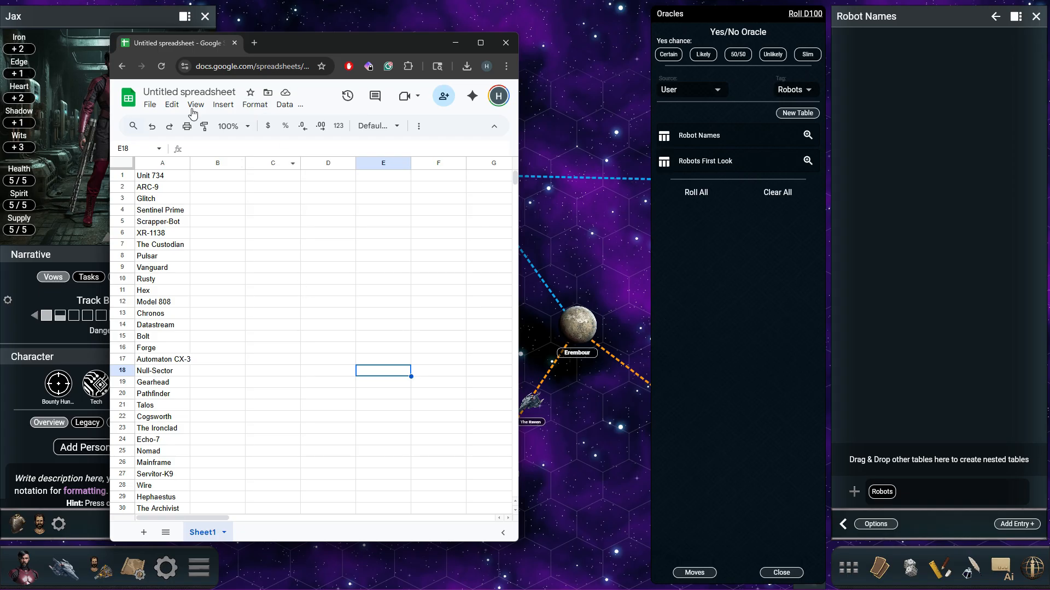
pyautogui.click(150, 105)
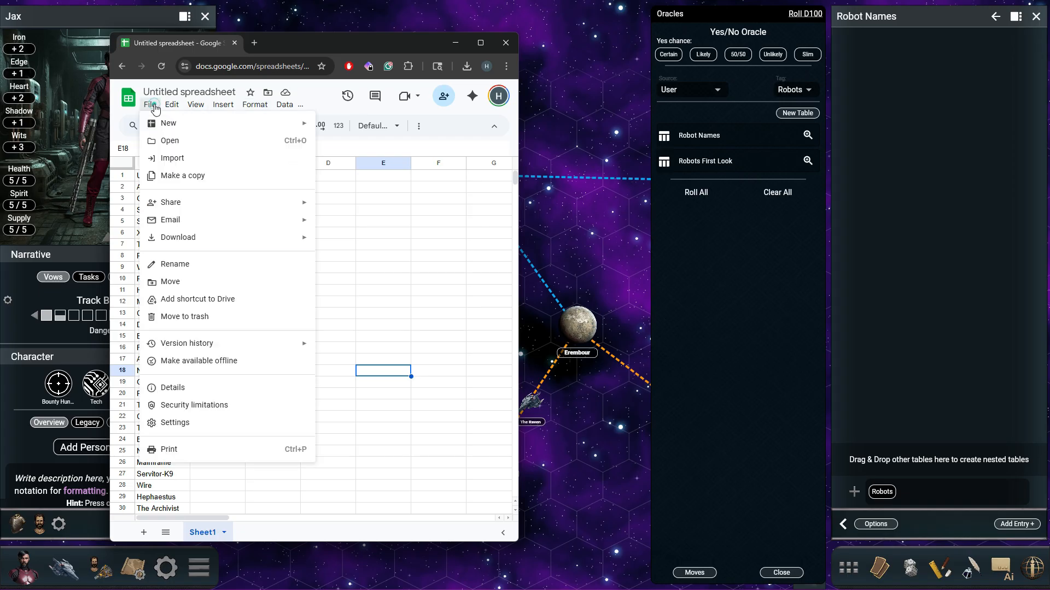
pyautogui.moveTo(288, 243)
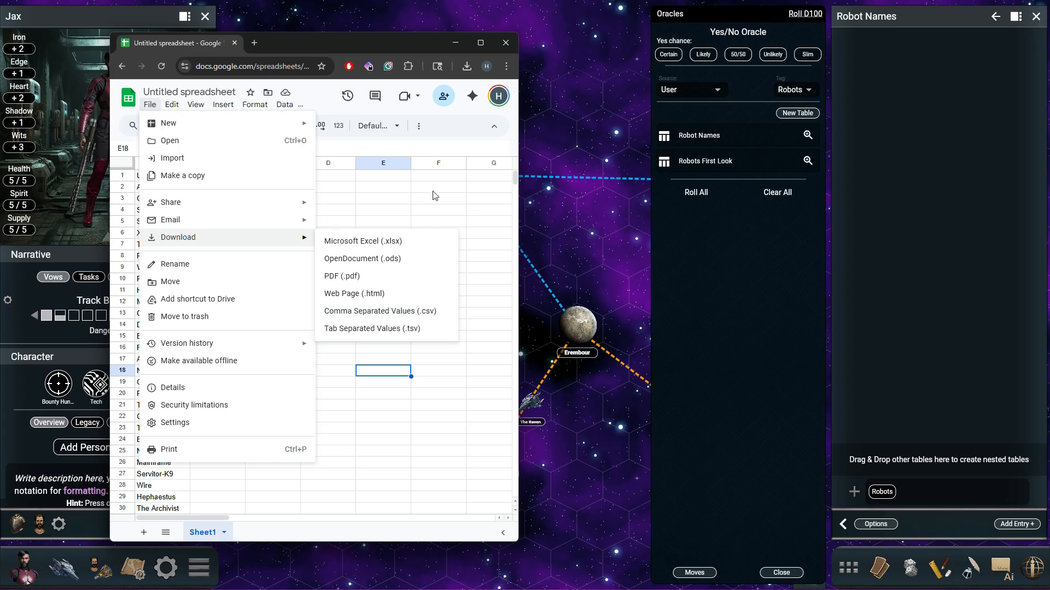
pyautogui.click(410, 317)
pyautogui.click(455, 40)
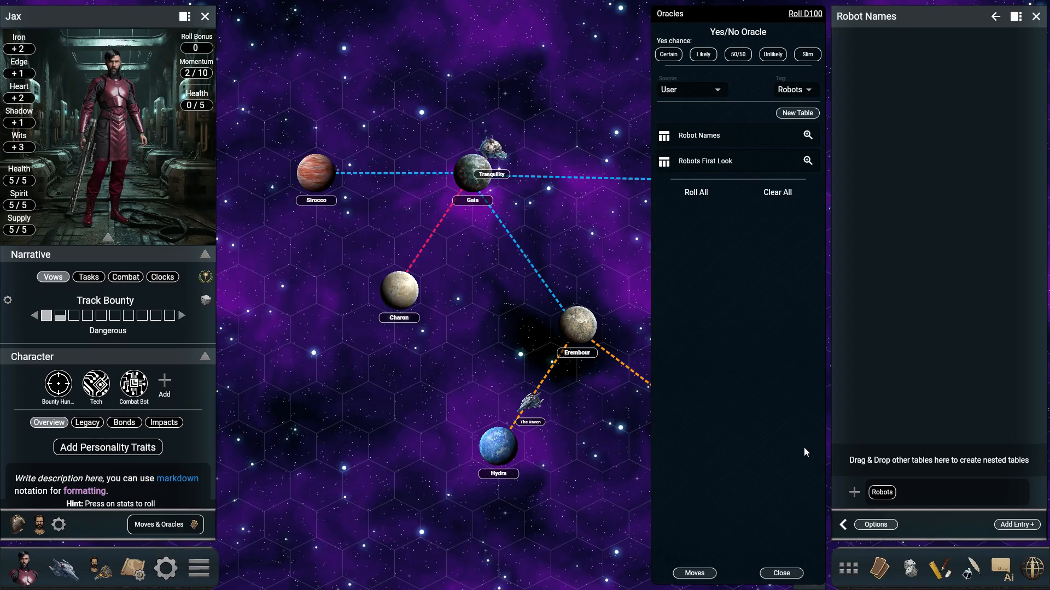
# Step: Import "robot names.csv" from the Downloads folder into the Robot Names table and look through the entries
pyautogui.click(876, 525)
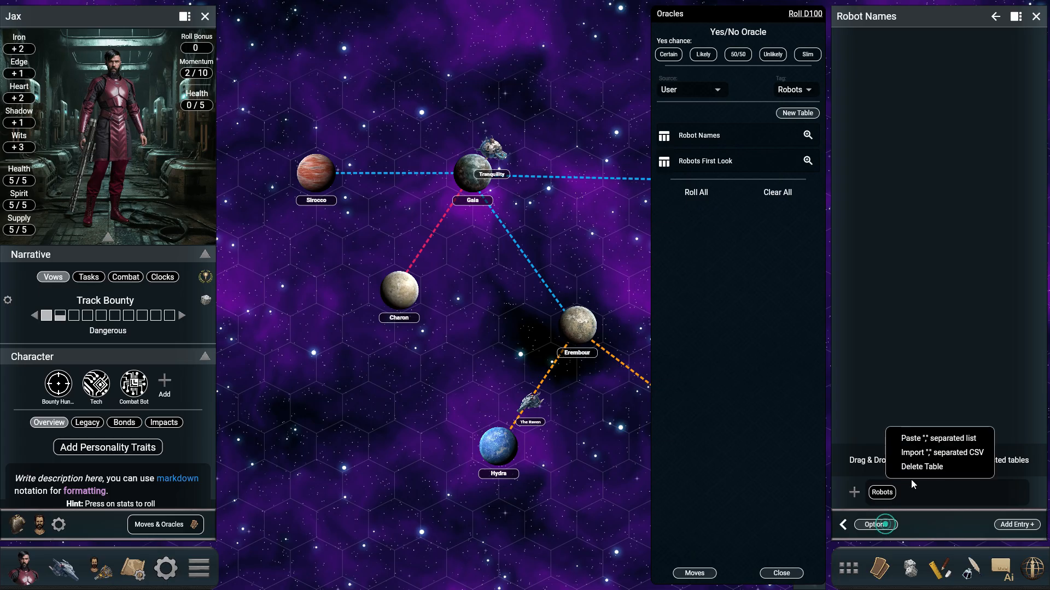
pyautogui.click(945, 452)
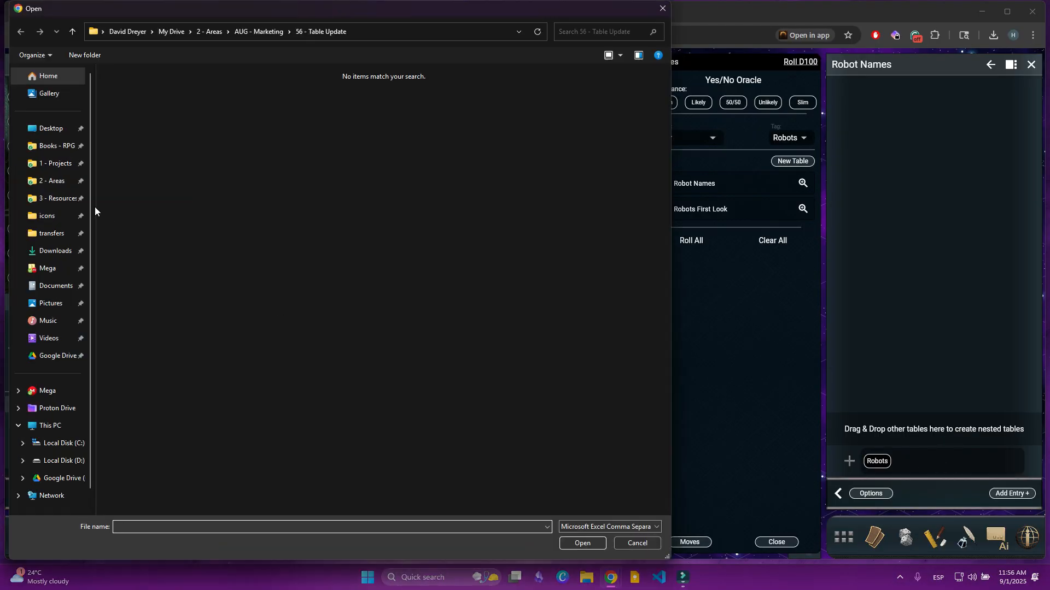
pyautogui.click(53, 257)
pyautogui.click(174, 186)
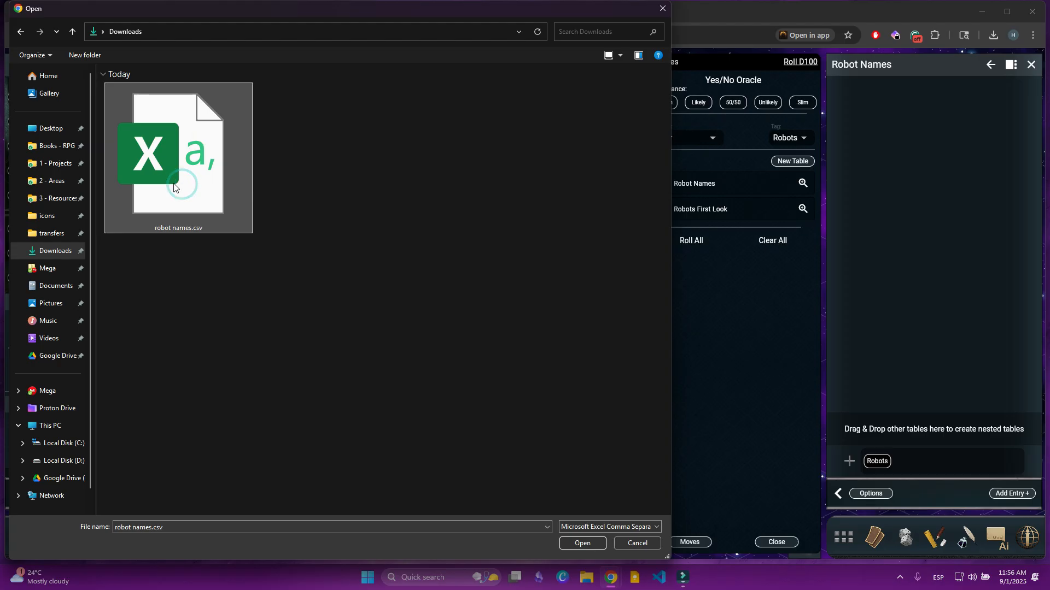
pyautogui.click(577, 544)
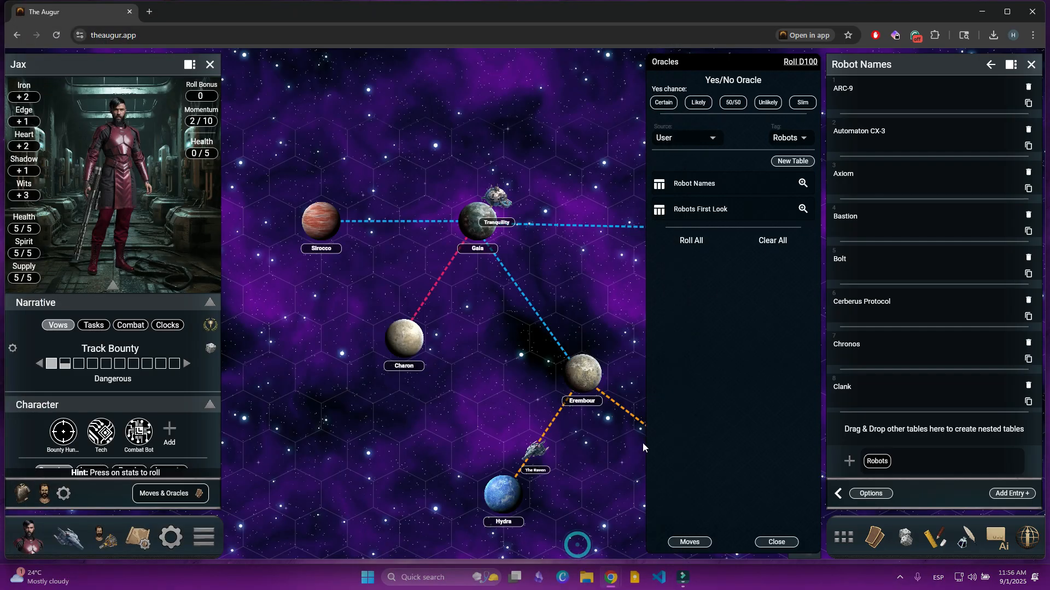
pyautogui.scroll(-18, 871, 228)
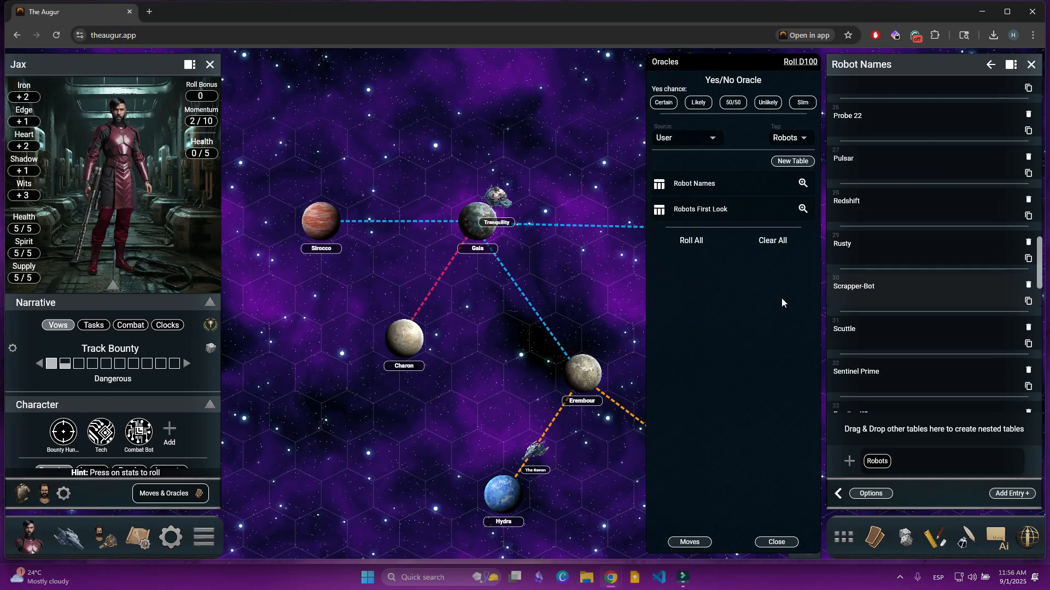
# Step: Bring up Jax's character sheet and open the Combat Bot companion asset
pyautogui.click(174, 536)
pyautogui.click(96, 448)
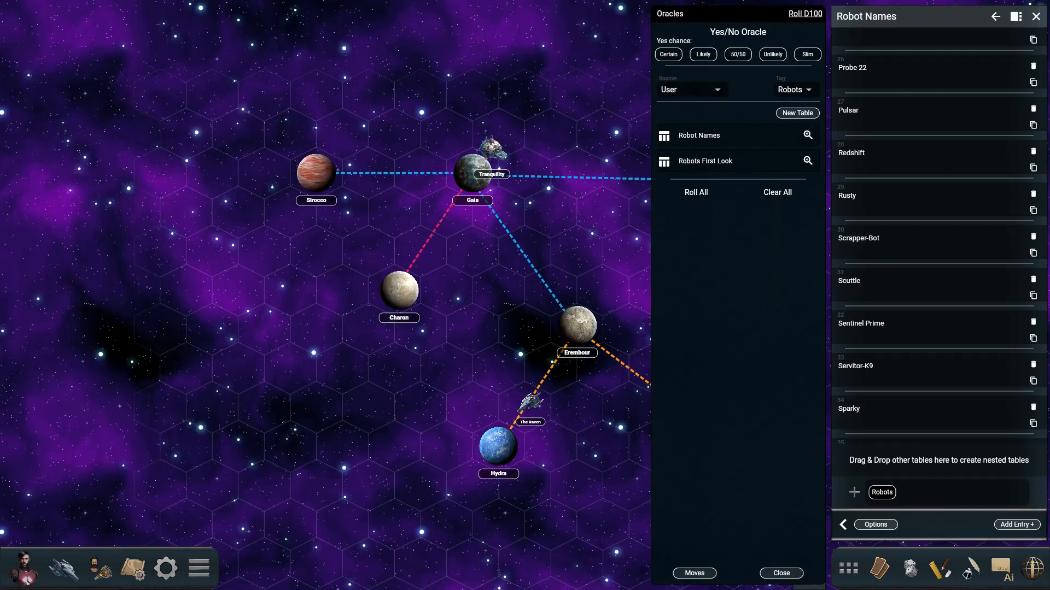
pyautogui.click(25, 568)
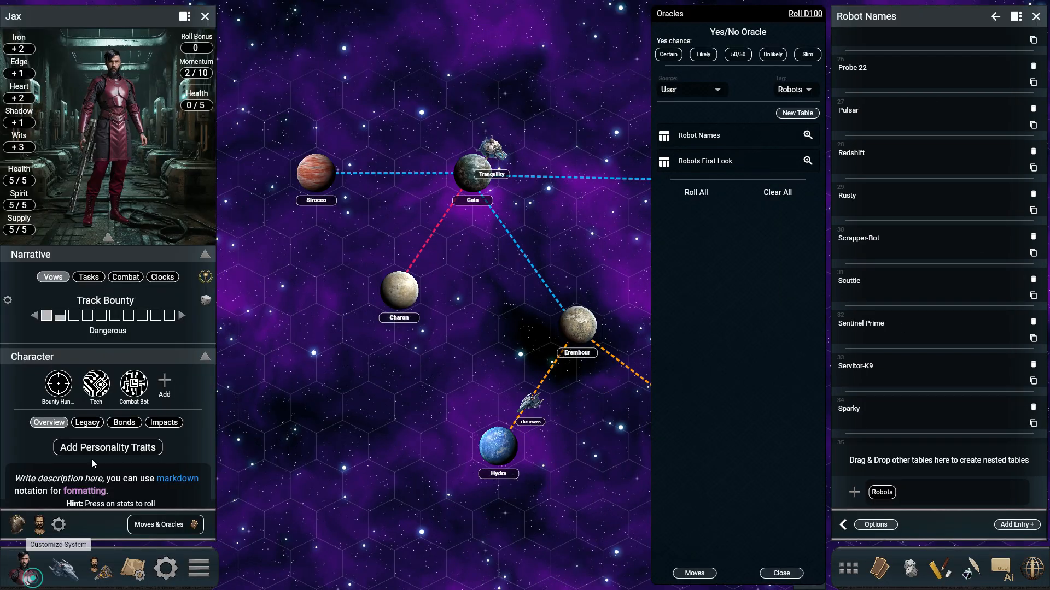
pyautogui.click(141, 393)
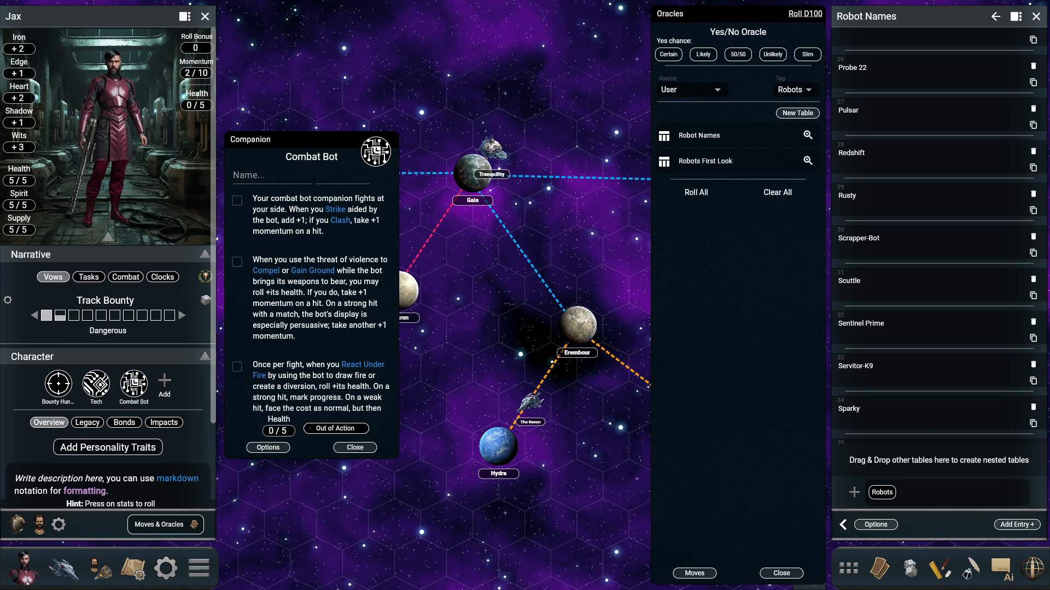
# Step: Roll twice on the Robot Names table and paste the second result, Bastion, as the Combat Bot's name
pyautogui.click(735, 144)
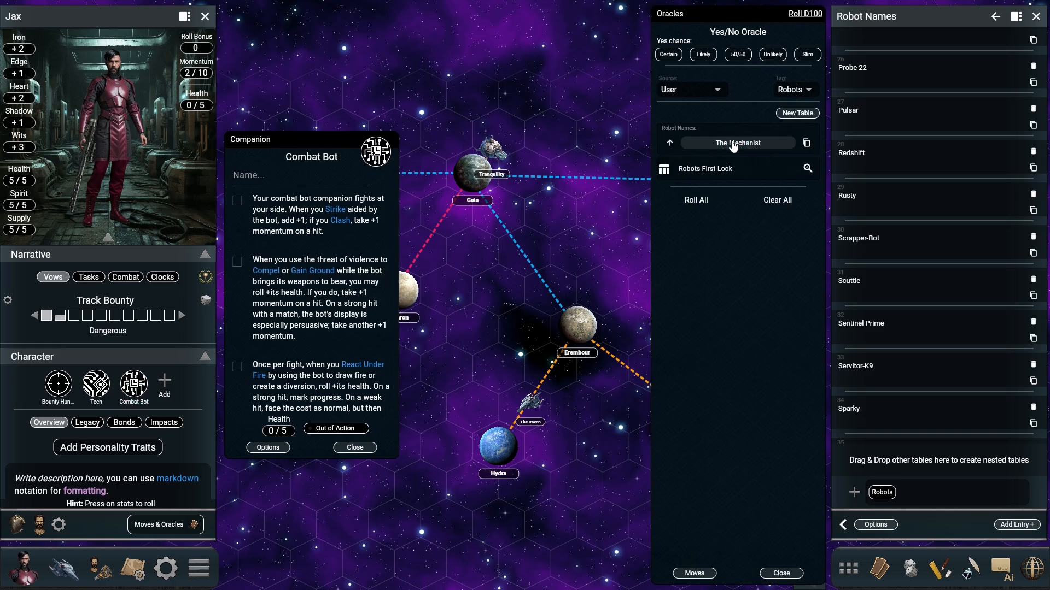
pyautogui.click(754, 143)
pyautogui.click(805, 144)
pyautogui.click(315, 177)
pyautogui.hotkey('ctrl', 'v')
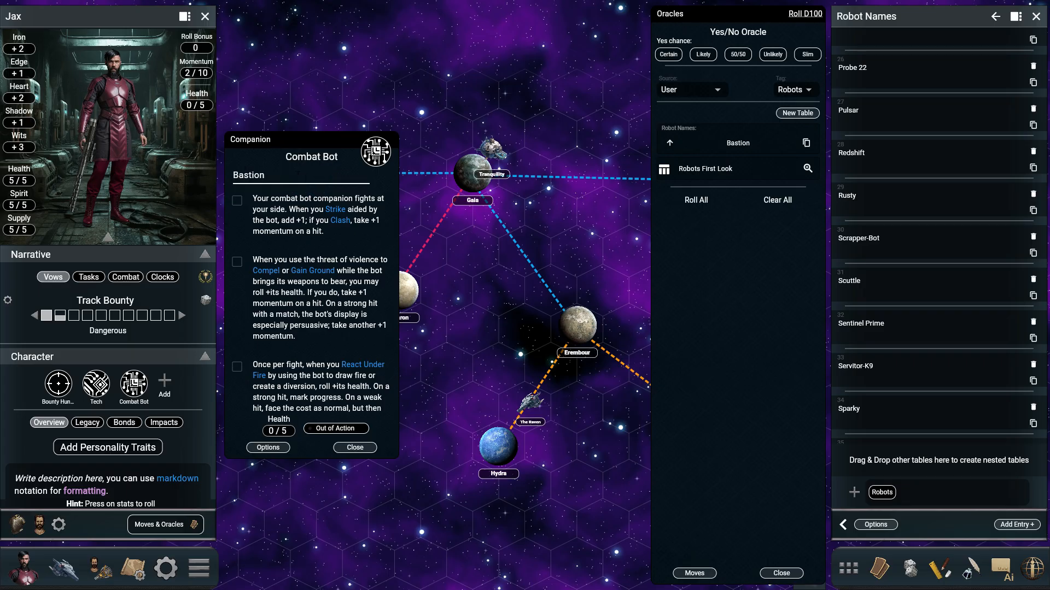
# Step: Open the Tranquility settlement near Gaia, open its map, and close the oracles
pyautogui.moveTo(564, 432)
pyautogui.mouseDown()
pyautogui.moveTo(540, 378)
pyautogui.moveTo(517, 434)
pyautogui.mouseUp()
pyautogui.click(451, 134)
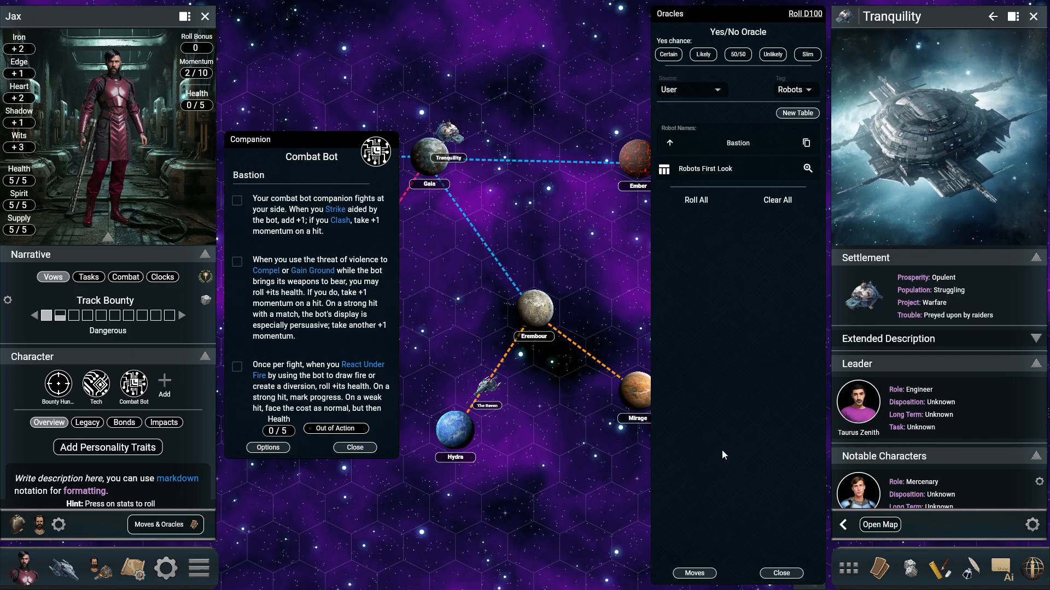
pyautogui.click(879, 525)
pyautogui.moveTo(504, 348)
pyautogui.mouseDown()
pyautogui.moveTo(485, 314)
pyautogui.moveTo(479, 322)
pyautogui.mouseUp()
pyautogui.click(776, 572)
# Step: Place tokens for Jax and the Combat Bot in the room beside the circular chamber and close the companion card
pyautogui.moveTo(541, 411); pyautogui.dragTo(635, 348)
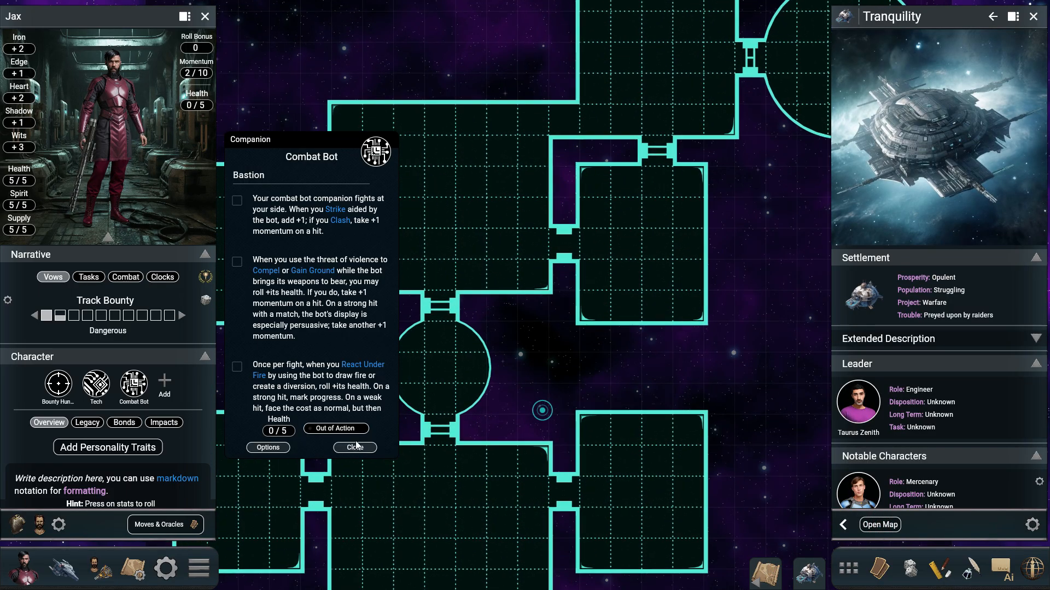
pyautogui.moveTo(98, 107); pyautogui.dragTo(719, 66)
pyautogui.scroll(5, 661, 247)
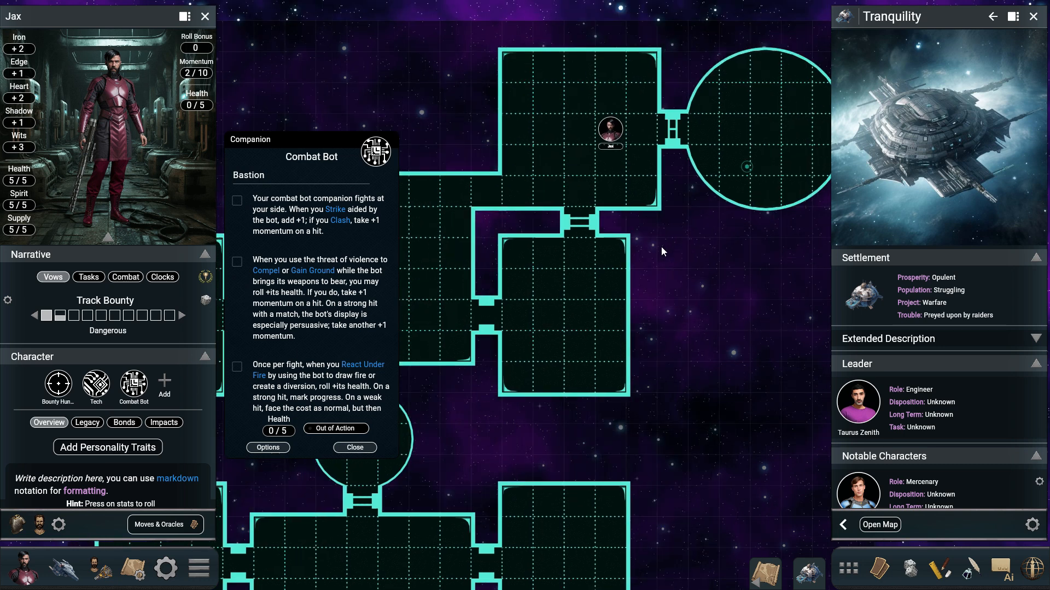
pyautogui.scroll(-5, 645, 225)
pyautogui.moveTo(133, 384); pyautogui.dragTo(549, 148)
pyautogui.scroll(3, 578, 149)
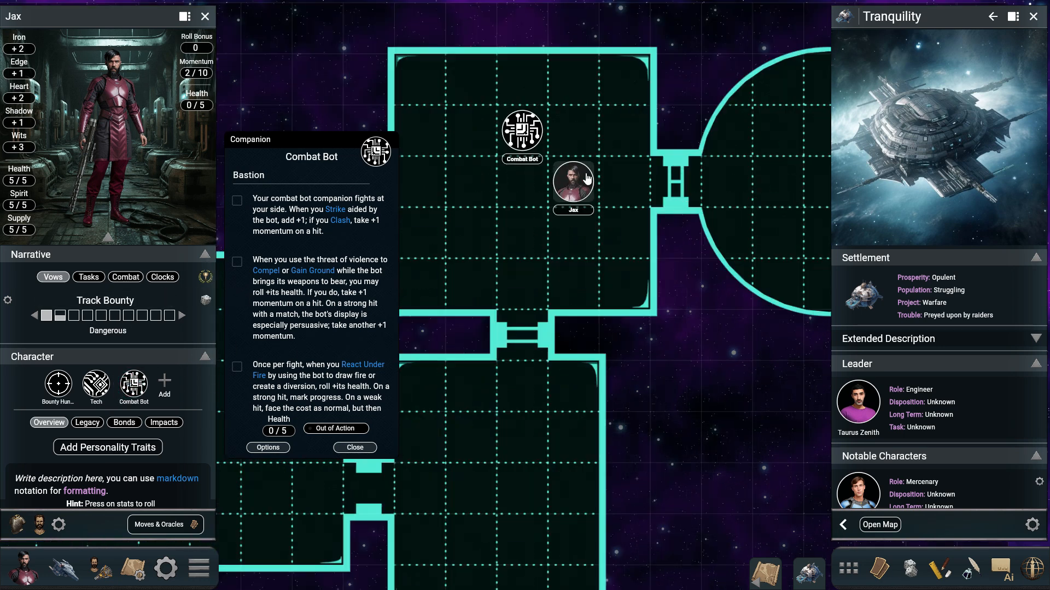
pyautogui.scroll(1, 632, 107)
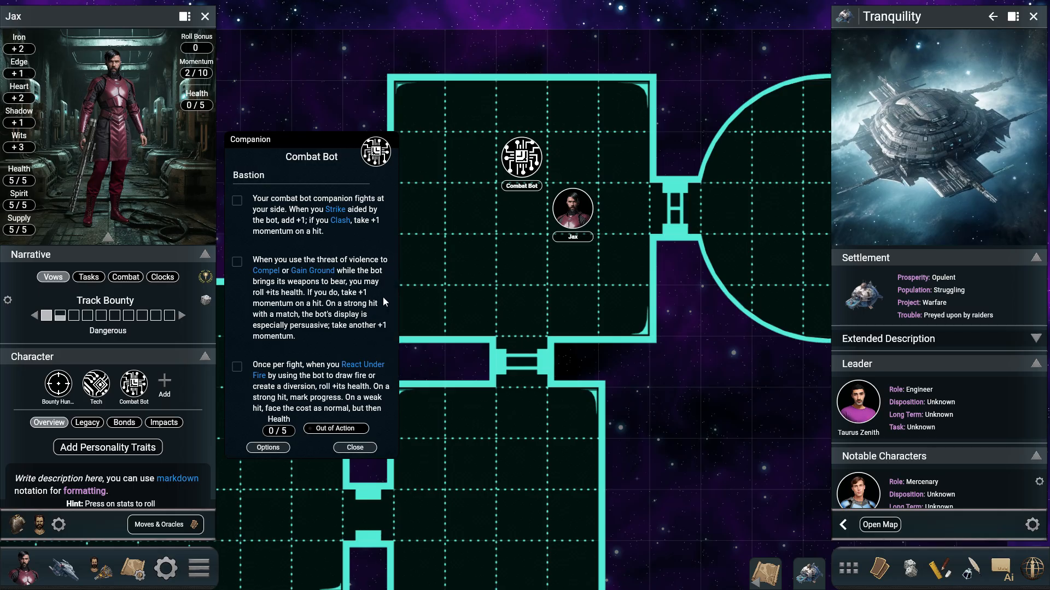
pyautogui.click(354, 448)
pyautogui.moveTo(573, 367); pyautogui.dragTo(601, 341)
pyautogui.moveTo(614, 288); pyautogui.dragTo(614, 295)
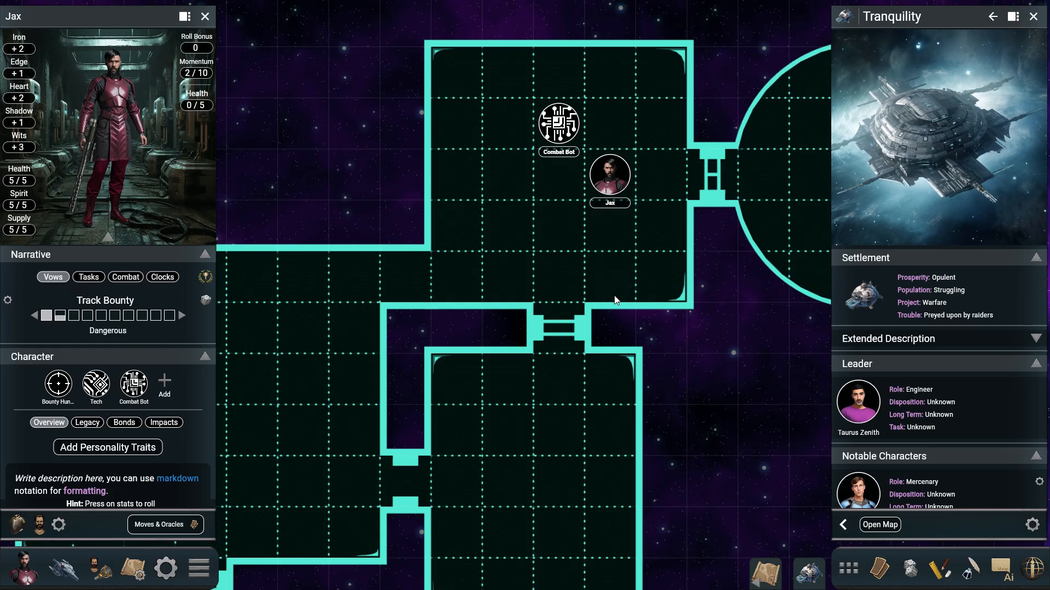
pyautogui.moveTo(557, 336); pyautogui.dragTo(576, 337)
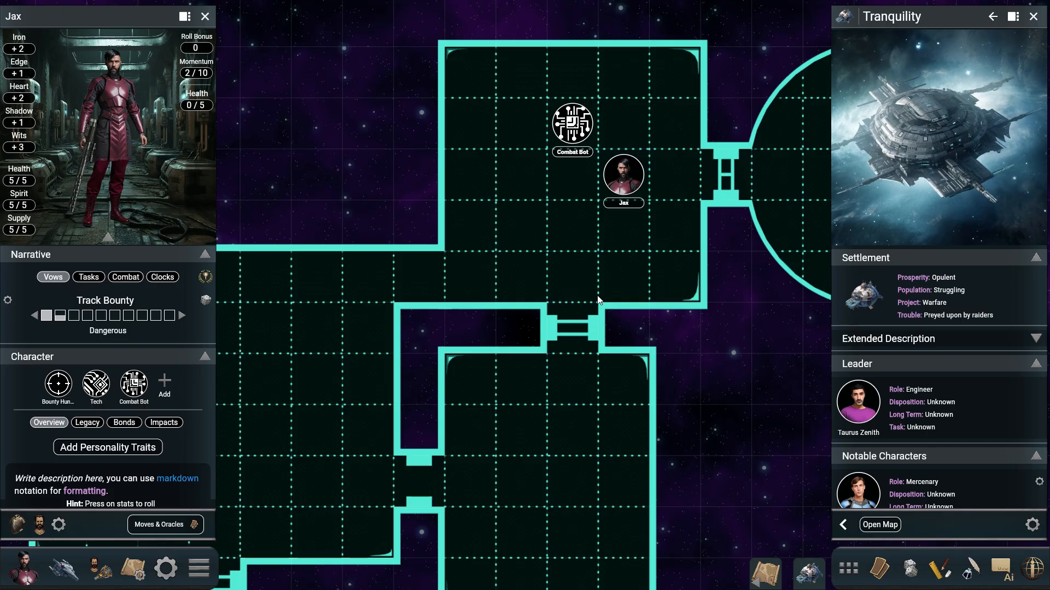
# Step: Reopen the oracles, view the nested tables in Example Table, and create a new table named "Names Example"
pyautogui.click(878, 569)
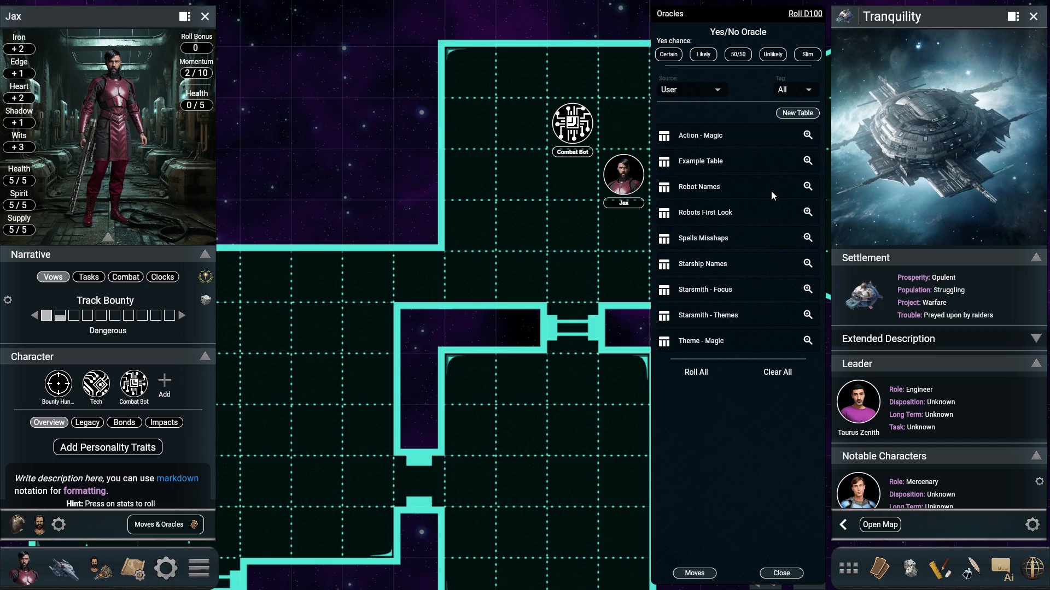
pyautogui.click(808, 161)
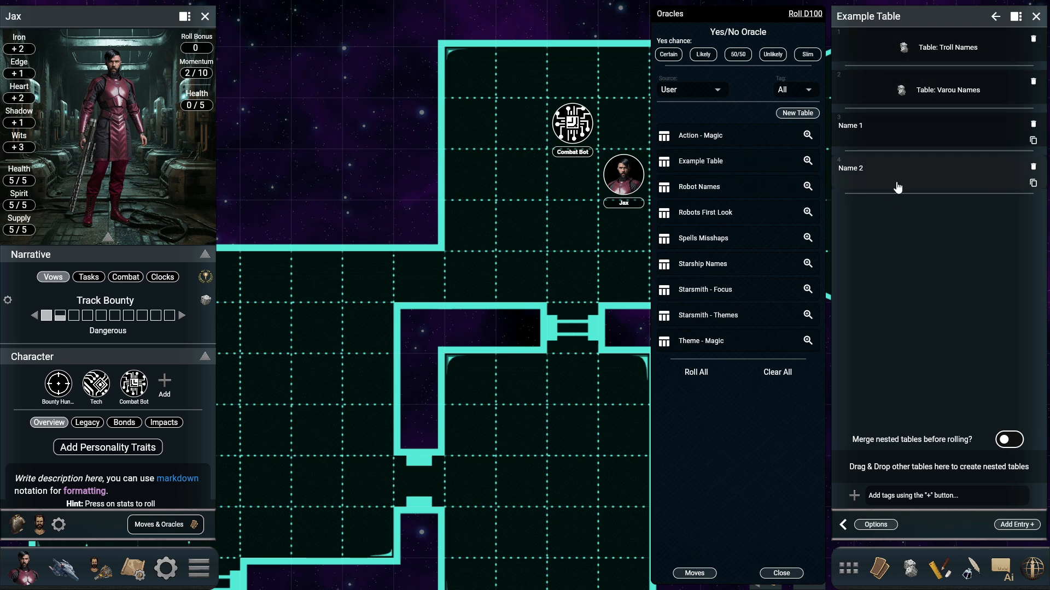
pyautogui.click(799, 113)
pyautogui.write('Na')
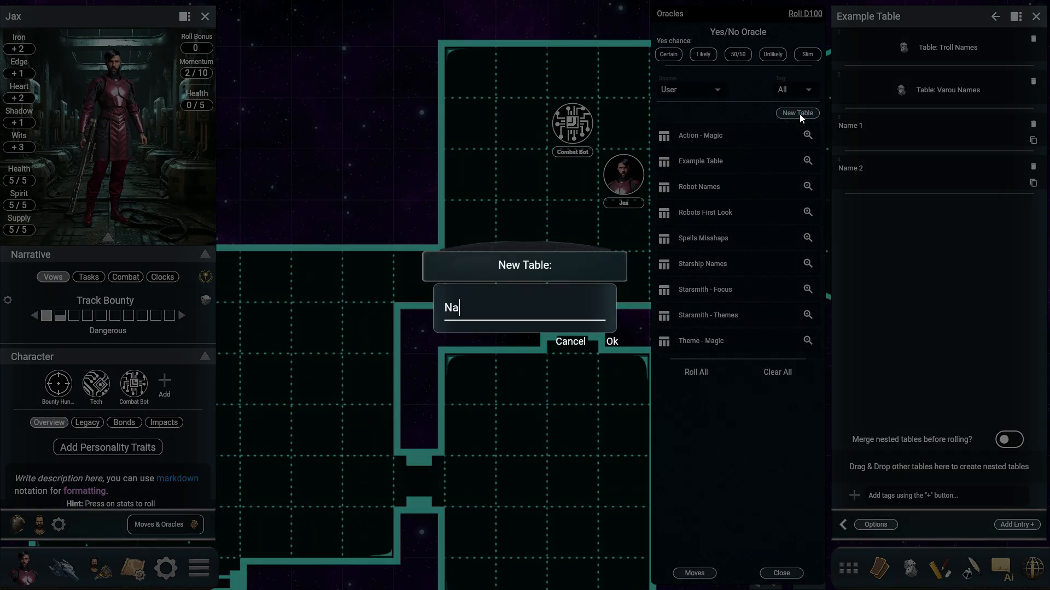
pyautogui.write('mes Example')
pyautogui.press('Return')
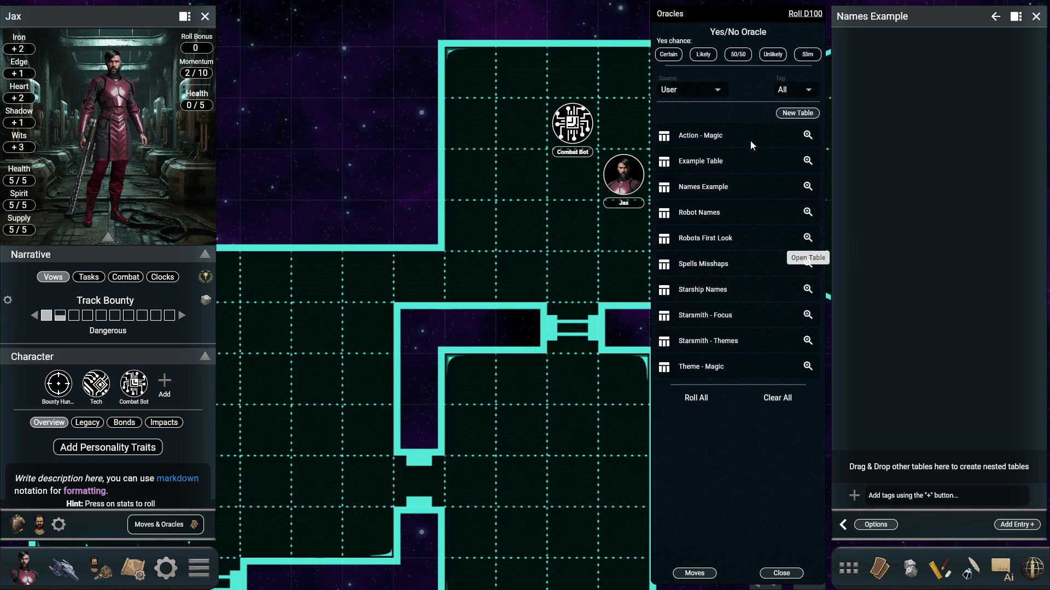
# Step: Nest the Ironsworn oracle table Character Name in the Names Example table
pyautogui.click(690, 90)
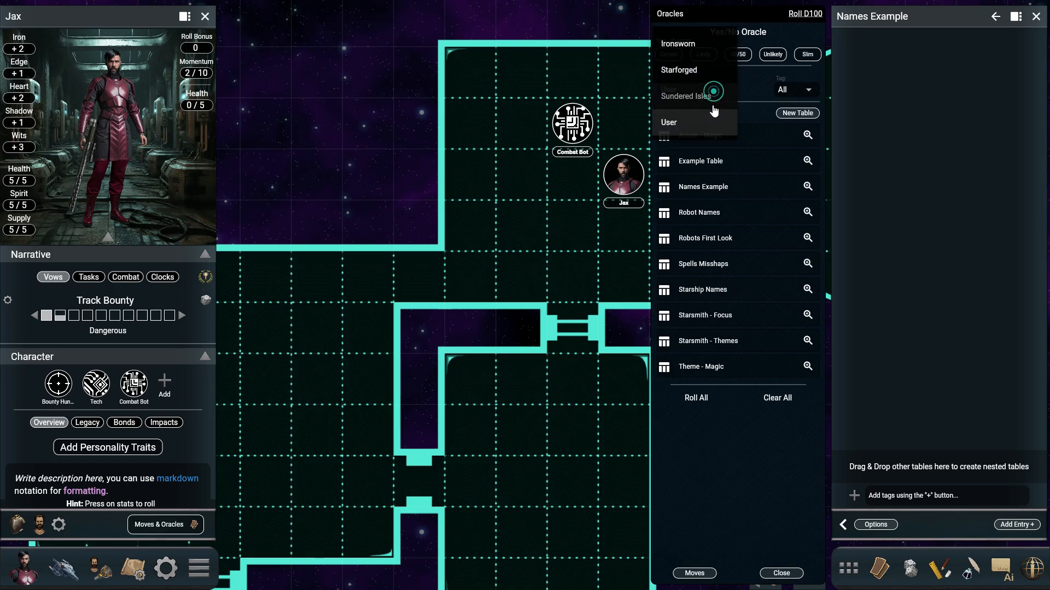
pyautogui.click(686, 52)
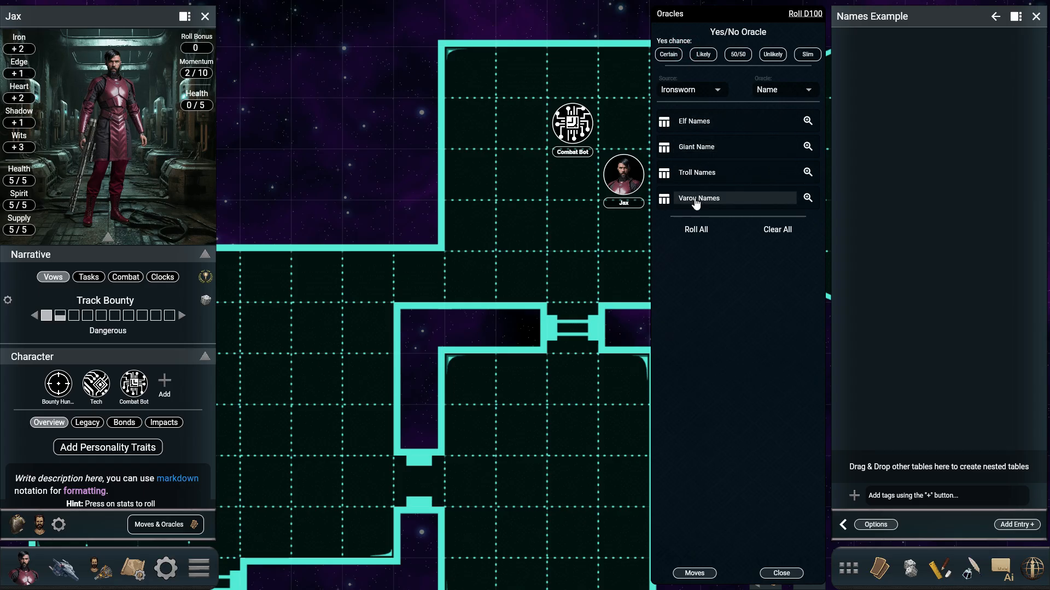
pyautogui.click(803, 91)
pyautogui.click(776, 43)
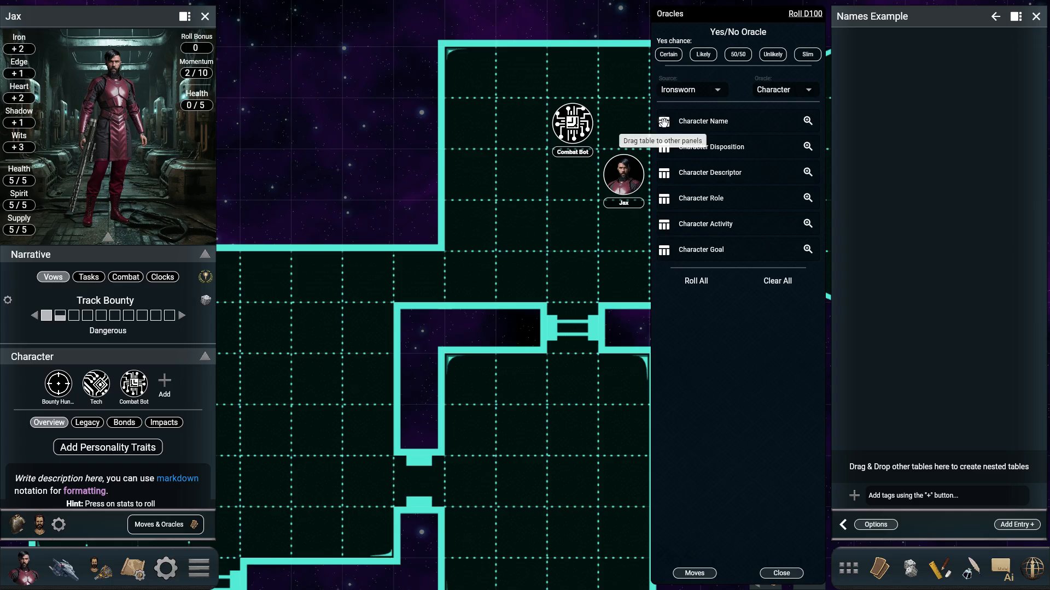
pyautogui.moveTo(663, 121); pyautogui.dragTo(976, 469)
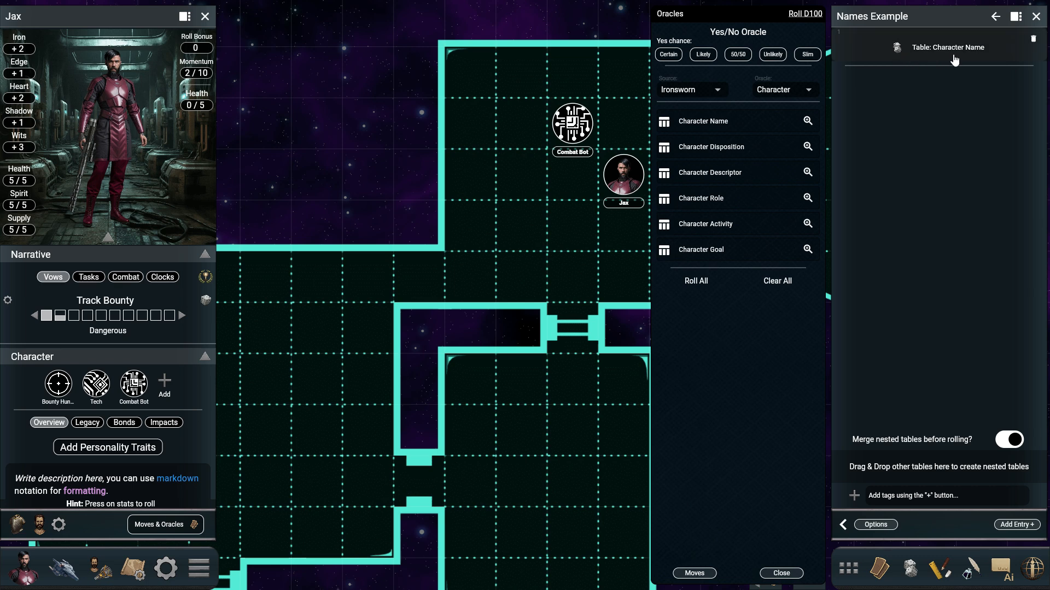
# Step: Nest the Character Given Name tables from Starforged and Sundered Isles in the Names Example table
pyautogui.click(705, 90)
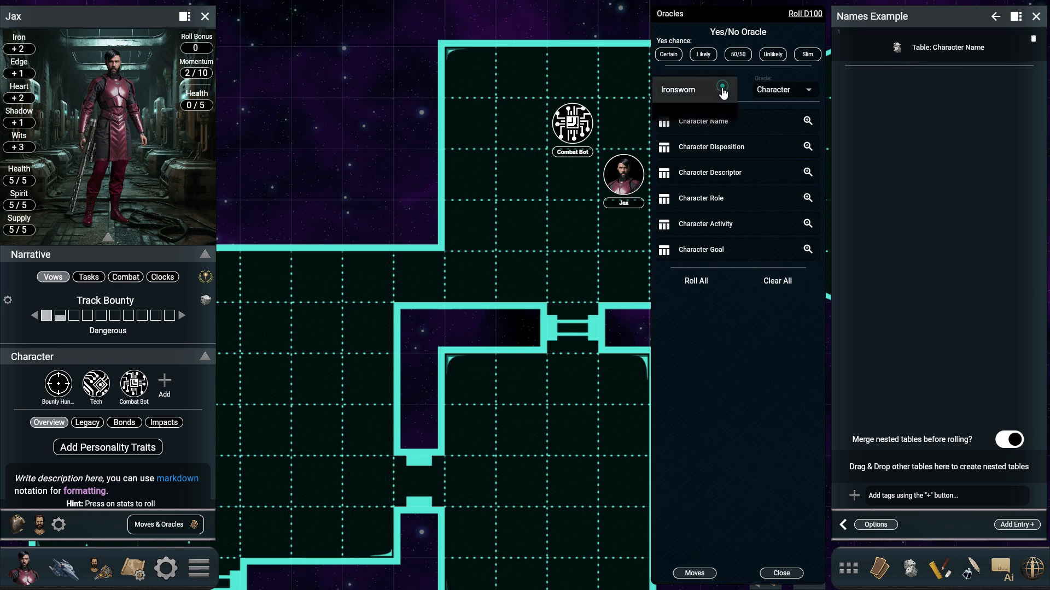
pyautogui.click(693, 118)
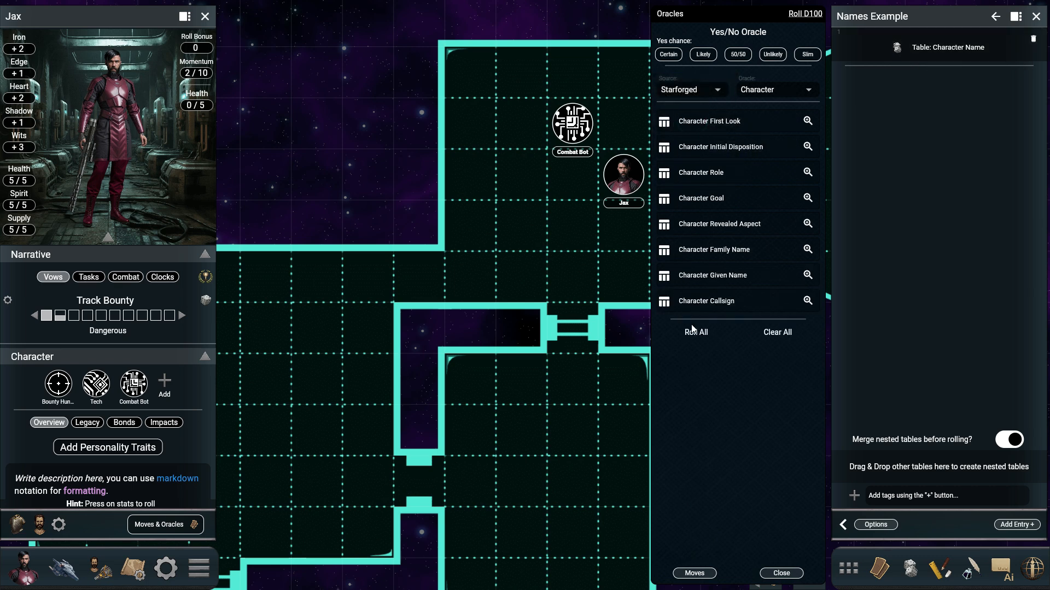
pyautogui.moveTo(662, 276); pyautogui.dragTo(946, 464)
pyautogui.click(695, 89)
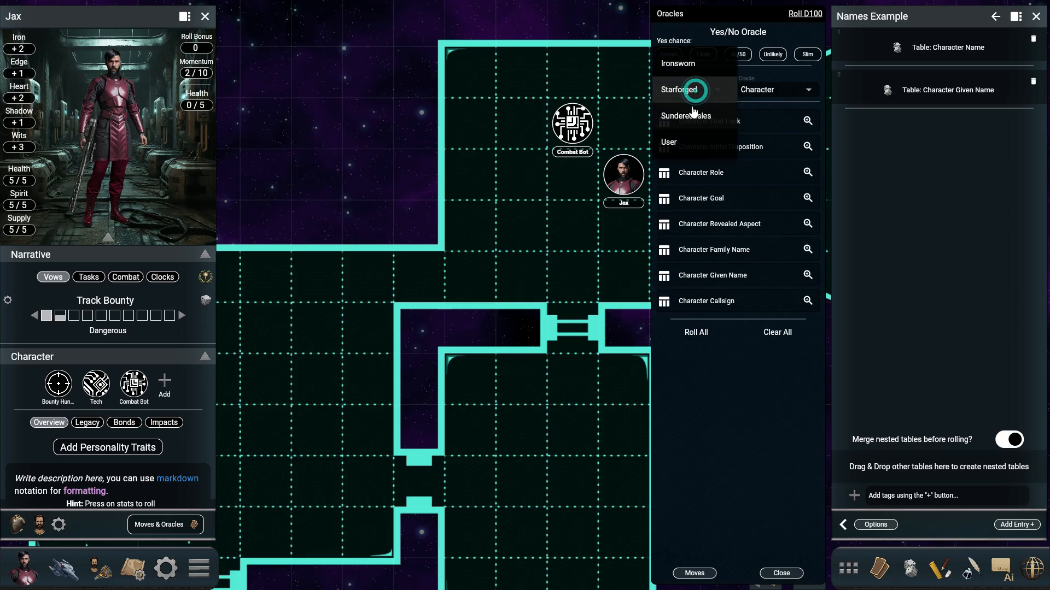
pyautogui.click(690, 114)
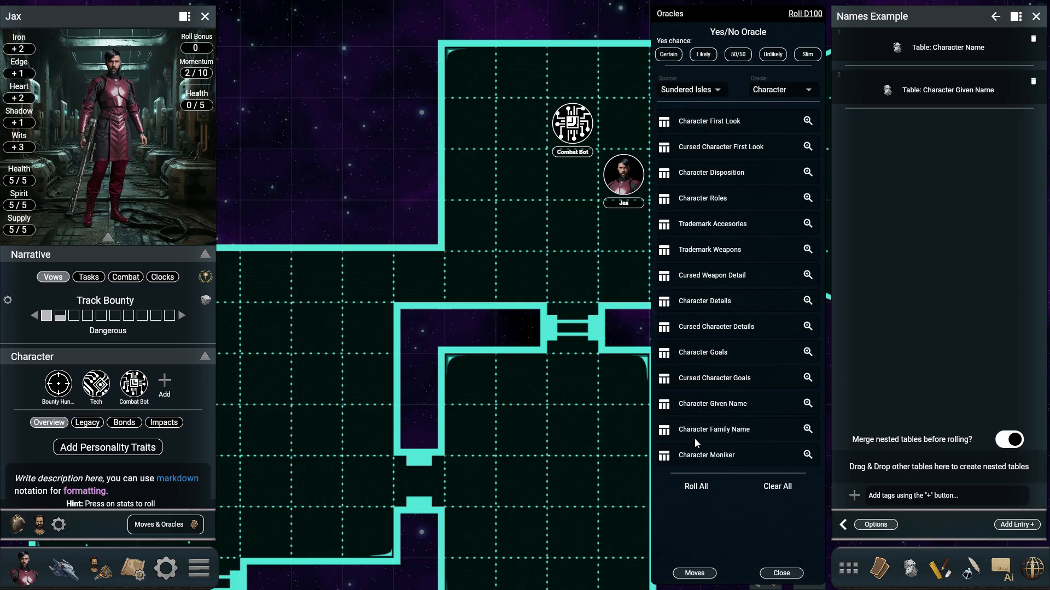
pyautogui.moveTo(663, 405); pyautogui.dragTo(897, 479)
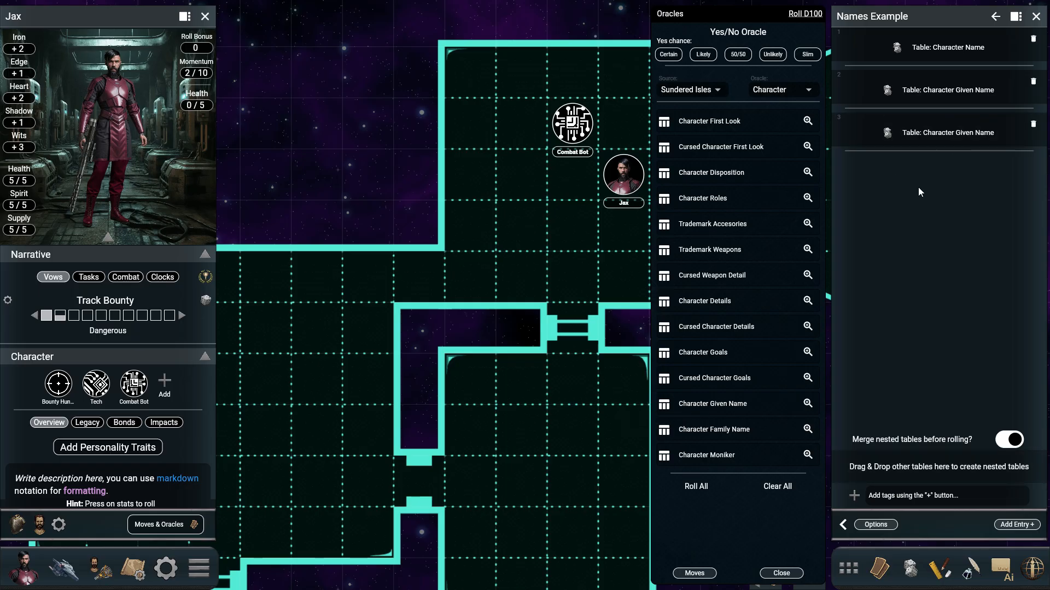
# Step: Roll twice on the user table Names Example and toggle its merging of nested tables off and back on
pyautogui.click(701, 85)
pyautogui.click(685, 124)
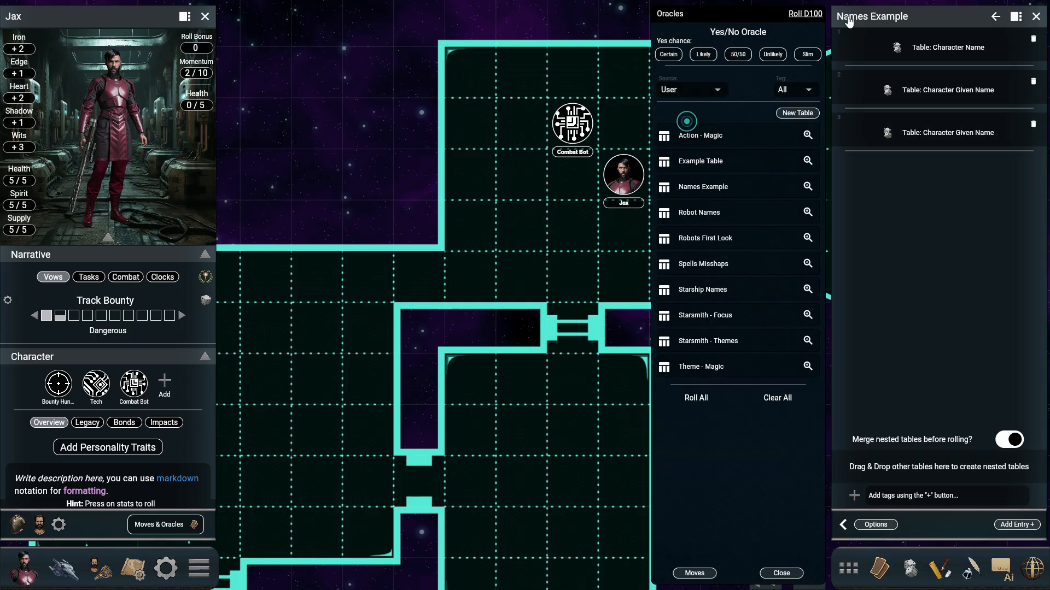
pyautogui.click(723, 191)
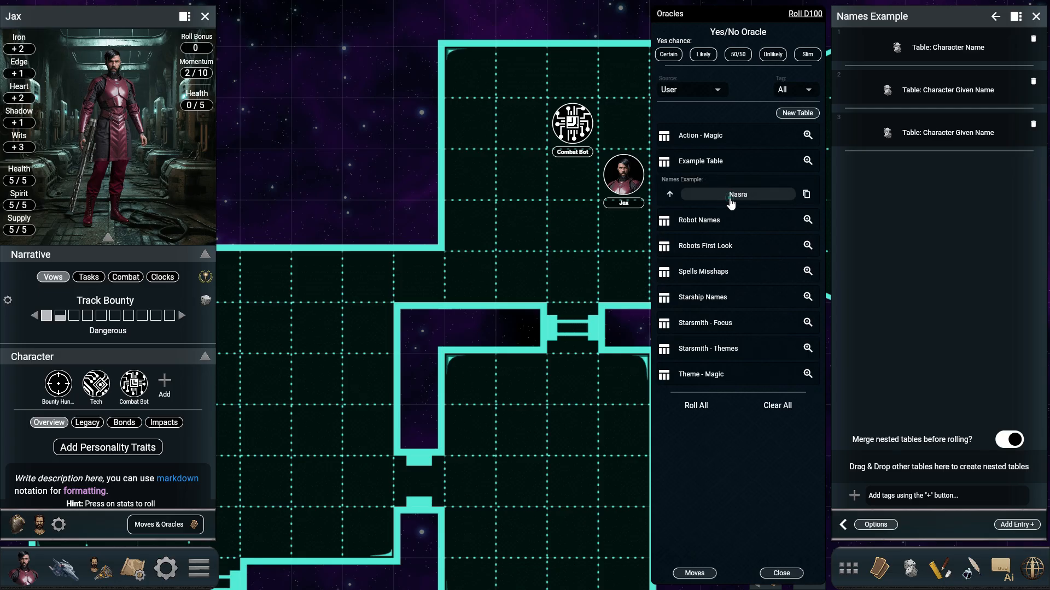
pyautogui.click(731, 201)
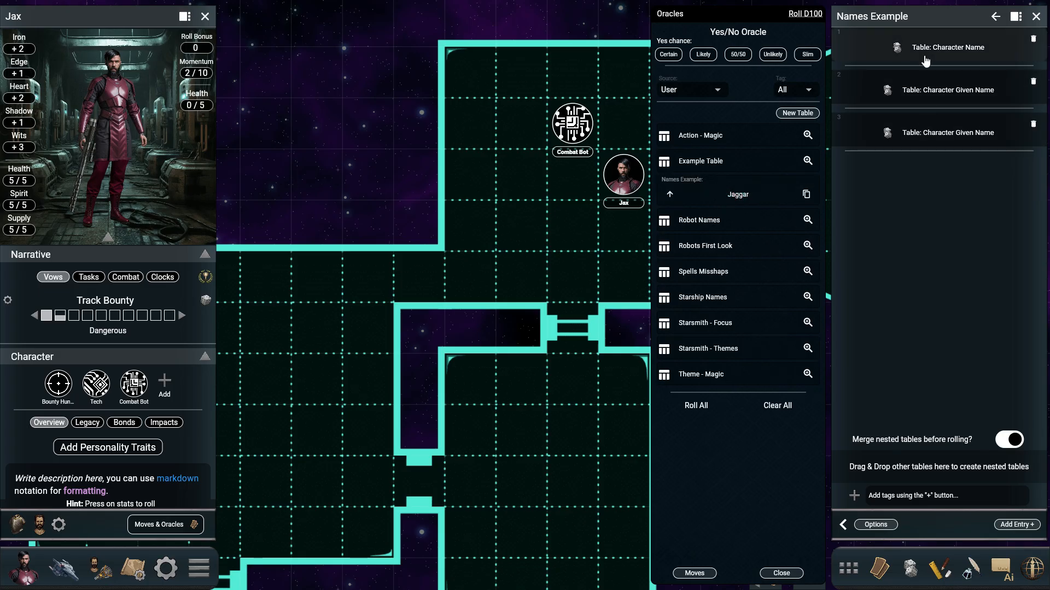
pyautogui.click(1006, 442)
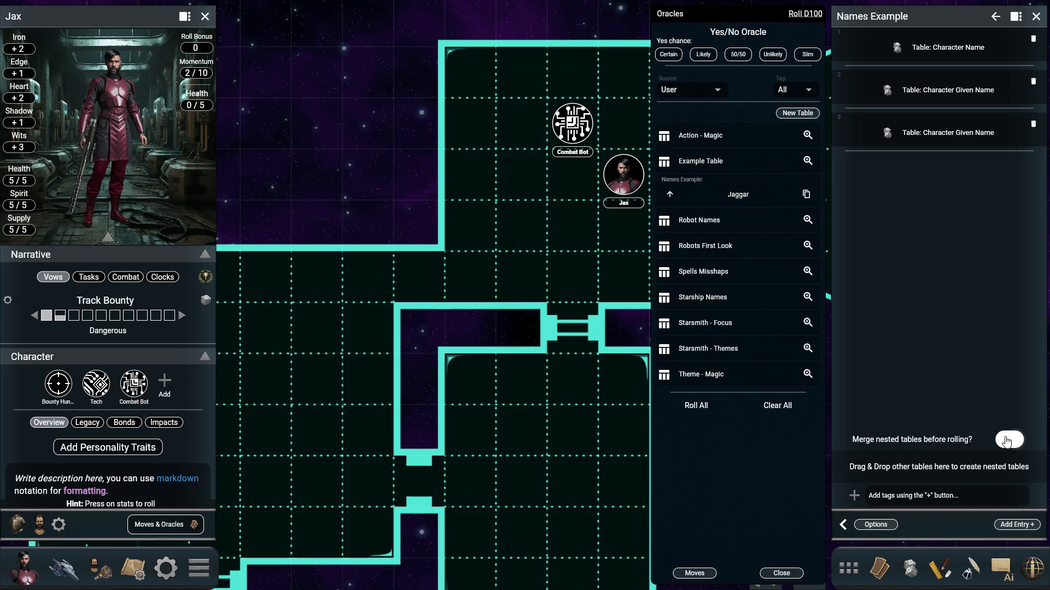
pyautogui.click(1006, 442)
# Step: Add the entry "Name 1" to the Names Example table
pyautogui.click(1016, 524)
pyautogui.click(470, 295)
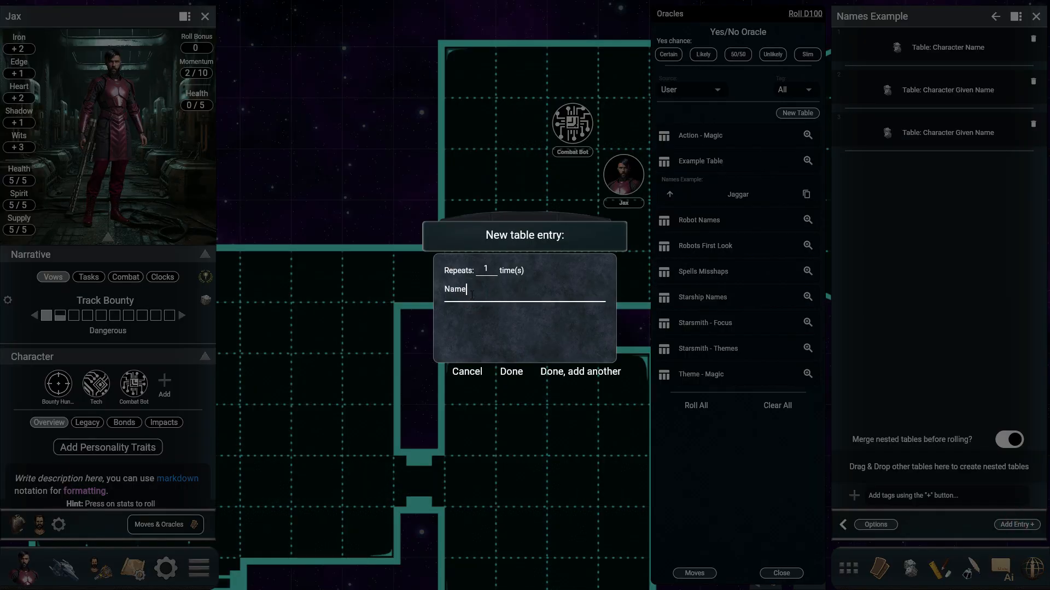
pyautogui.click(511, 372)
# Step: Bulk-add the comma-separated entries "Name 2, Name 3, Name 4, Name 5," to the Names Example table
pyautogui.click(875, 525)
pyautogui.click(933, 438)
pyautogui.write('Name 2,')
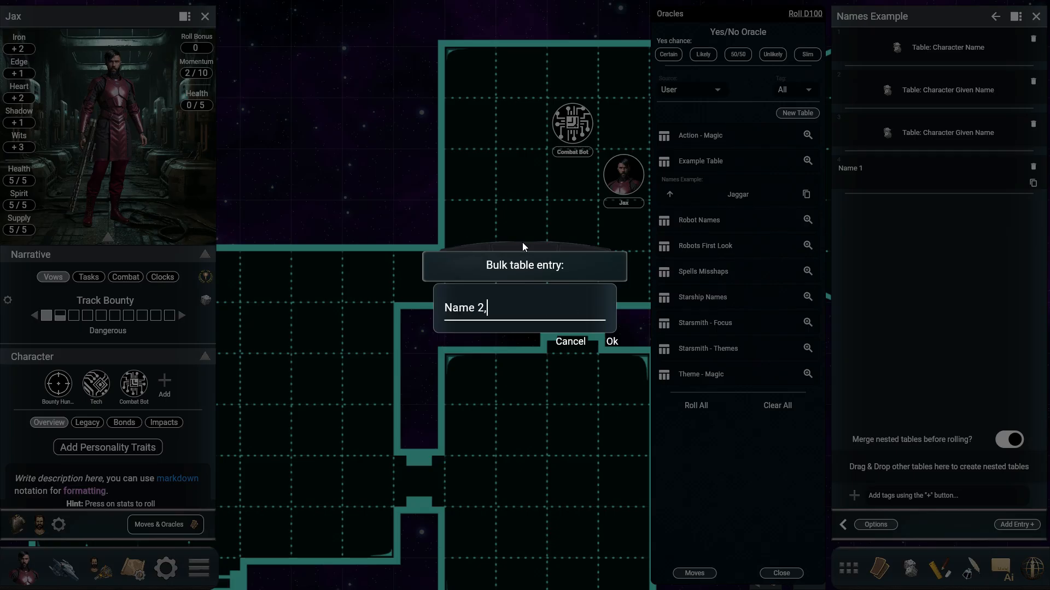
pyautogui.write(' Name 3, Name 4, Name 5,')
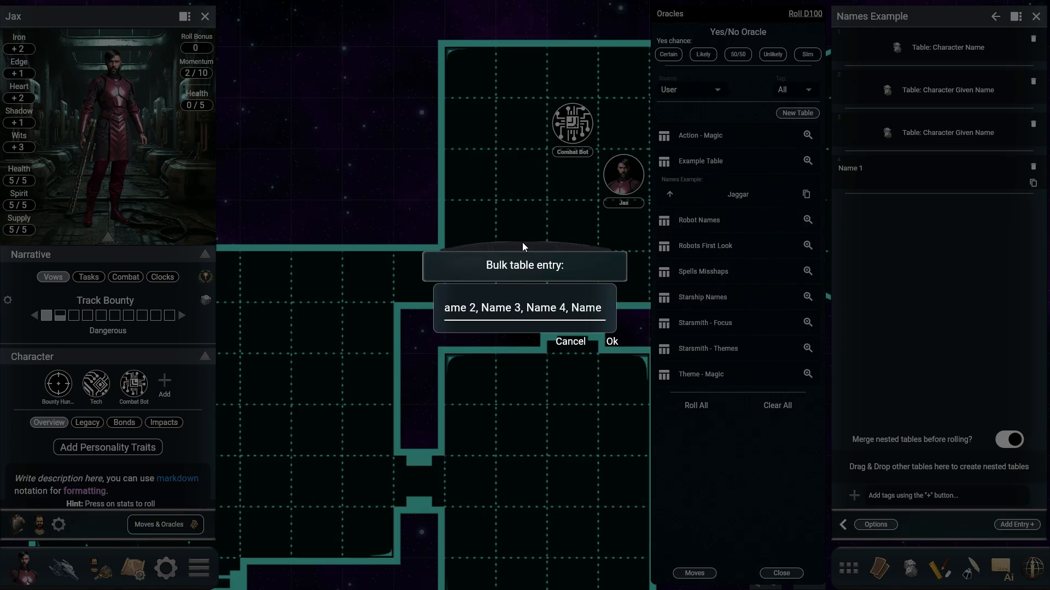
pyautogui.press('Return')
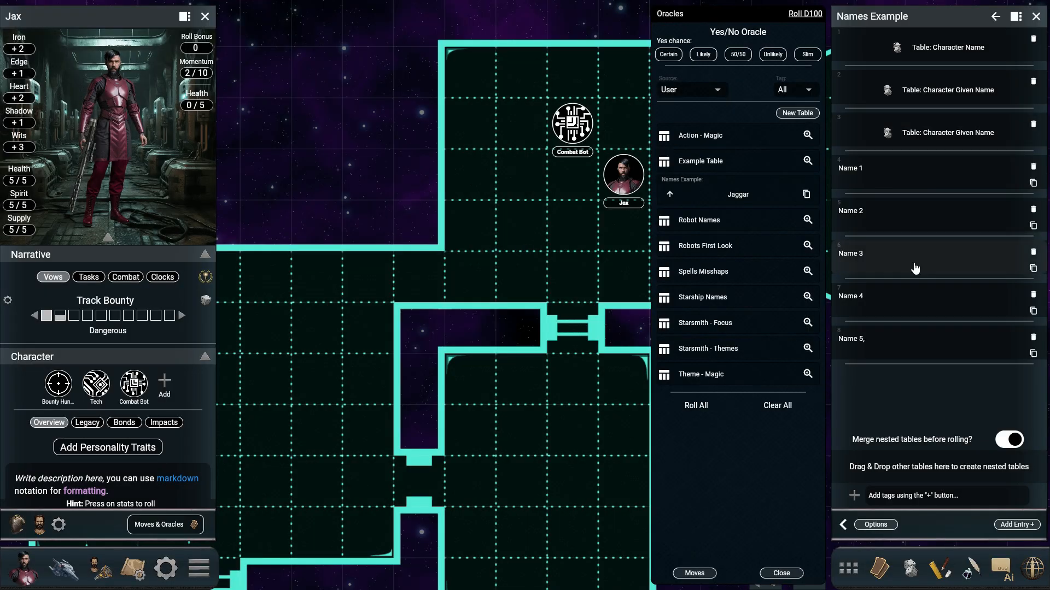
# Step: Turn off merging of nested tables before rolling and roll three times on Names Example
pyautogui.click(1011, 441)
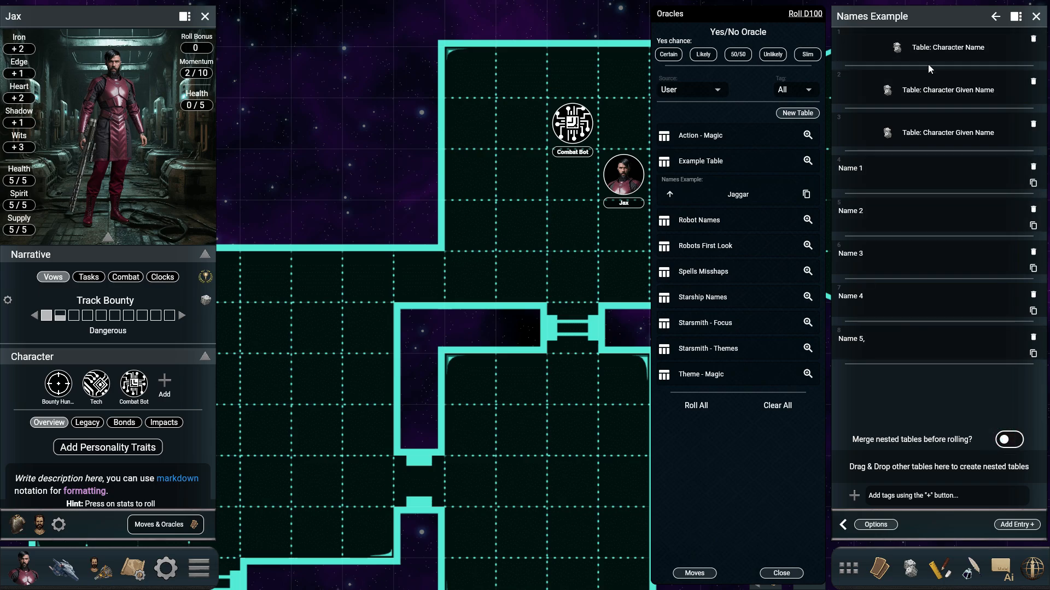
pyautogui.click(730, 198)
pyautogui.click(733, 199)
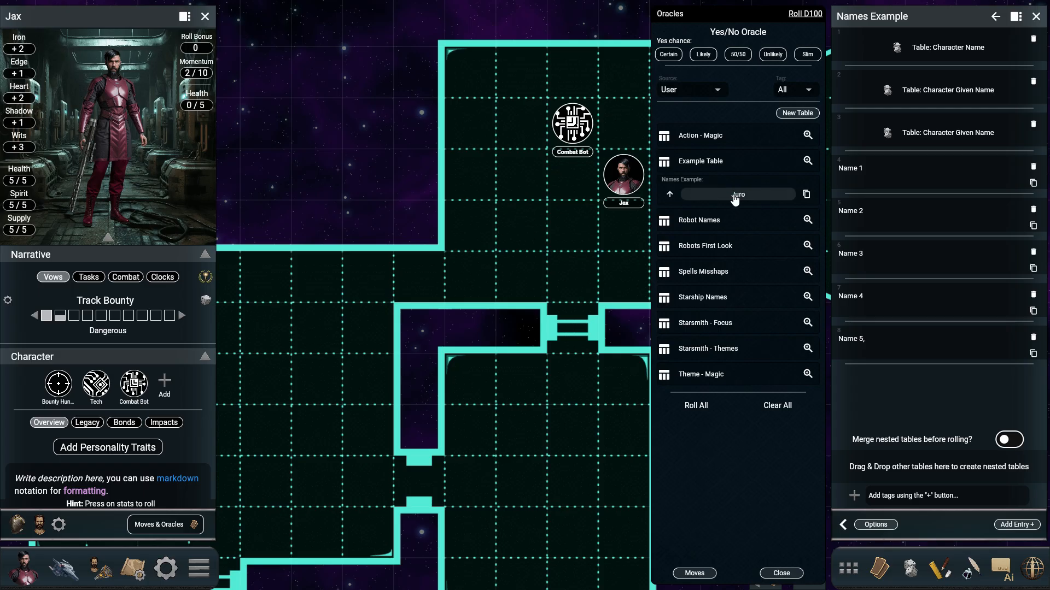
pyautogui.click(735, 199)
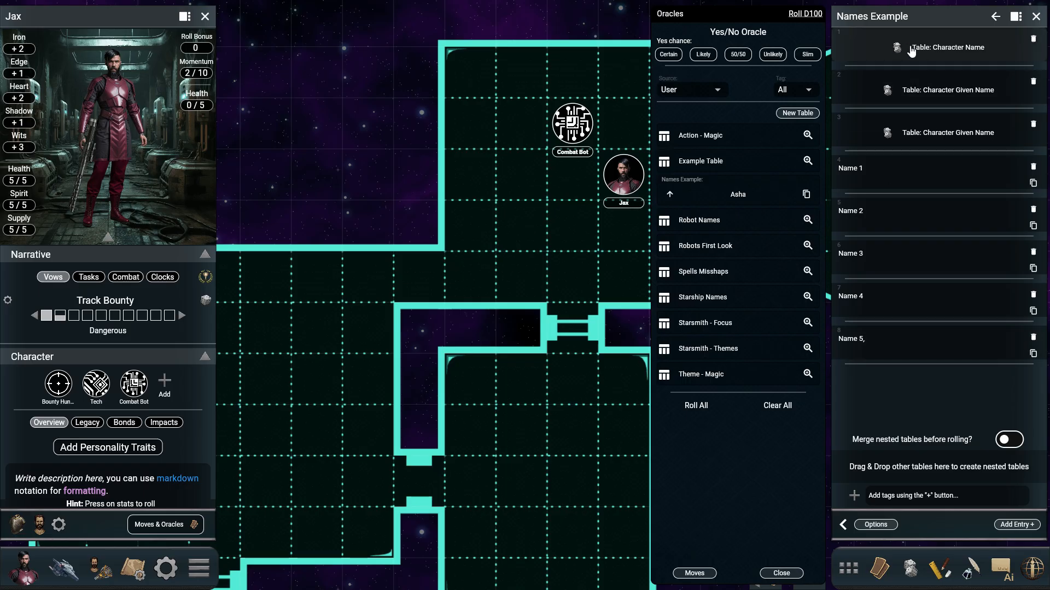
# Step: Turn merging of nested tables before rolling back on and roll twice on Names Example
pyautogui.click(1009, 440)
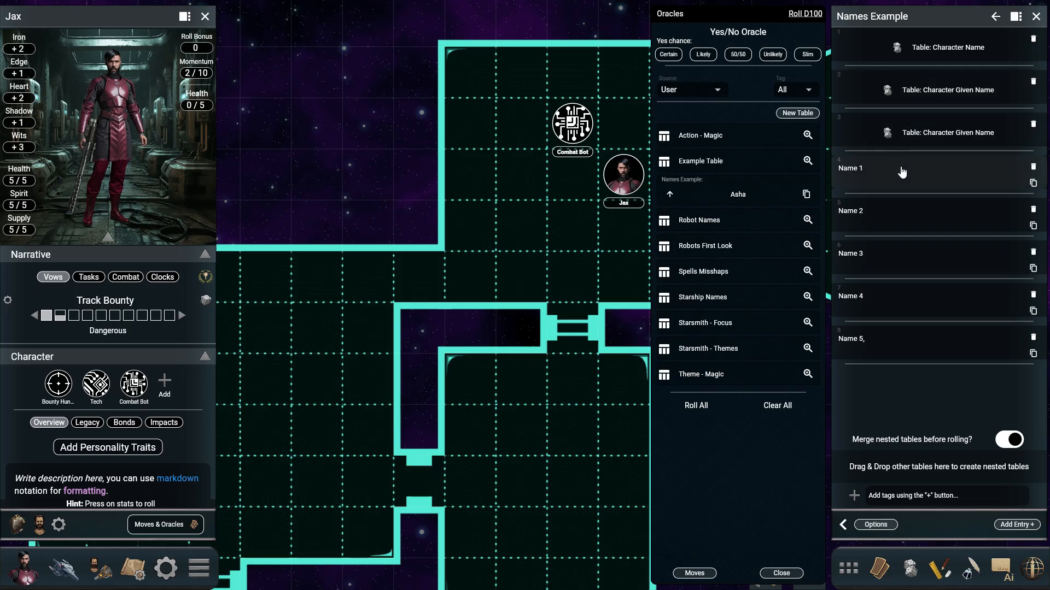
pyautogui.click(737, 196)
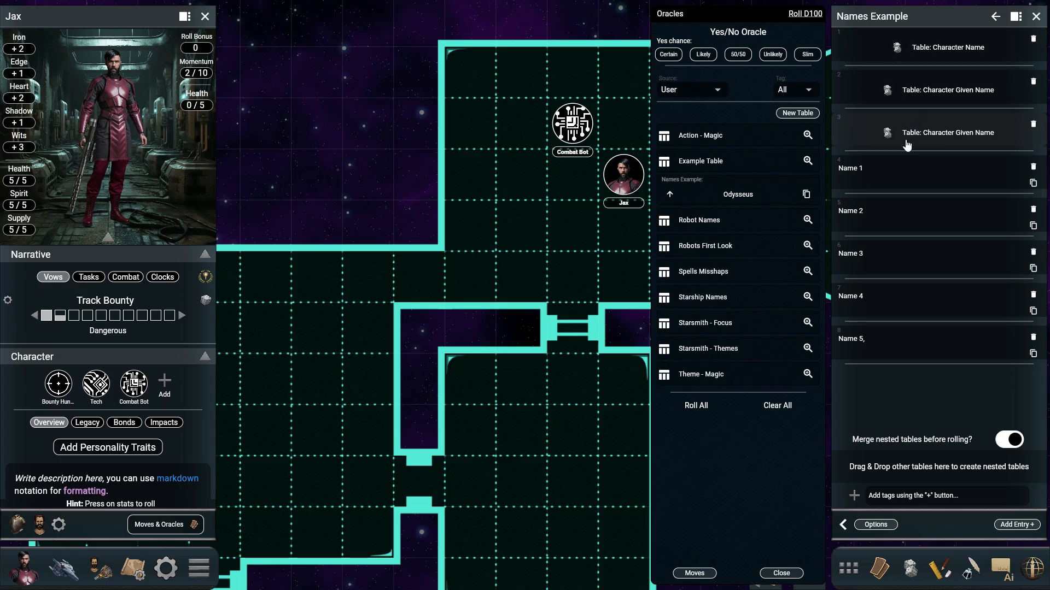
pyautogui.click(740, 199)
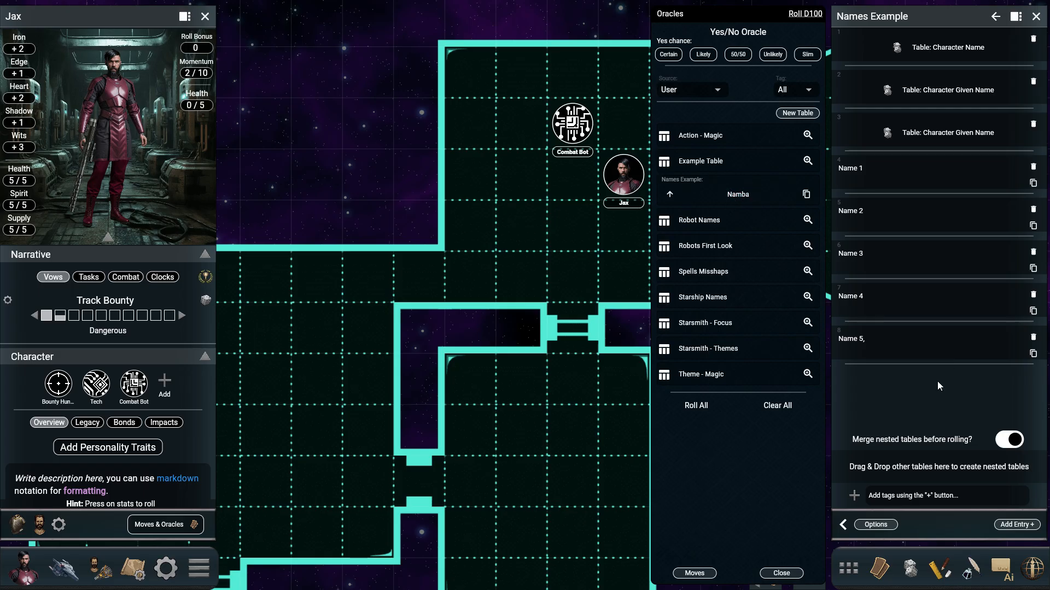